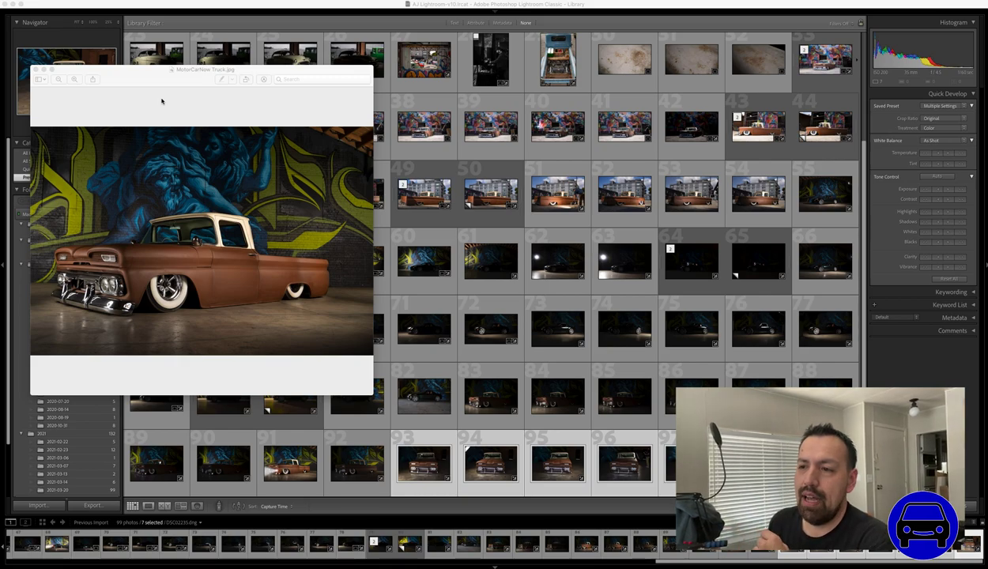
Step: Move and enlarge the finished truck image in Preview, then close it
drag(142, 72, 212, 22)
drag(440, 348, 741, 498)
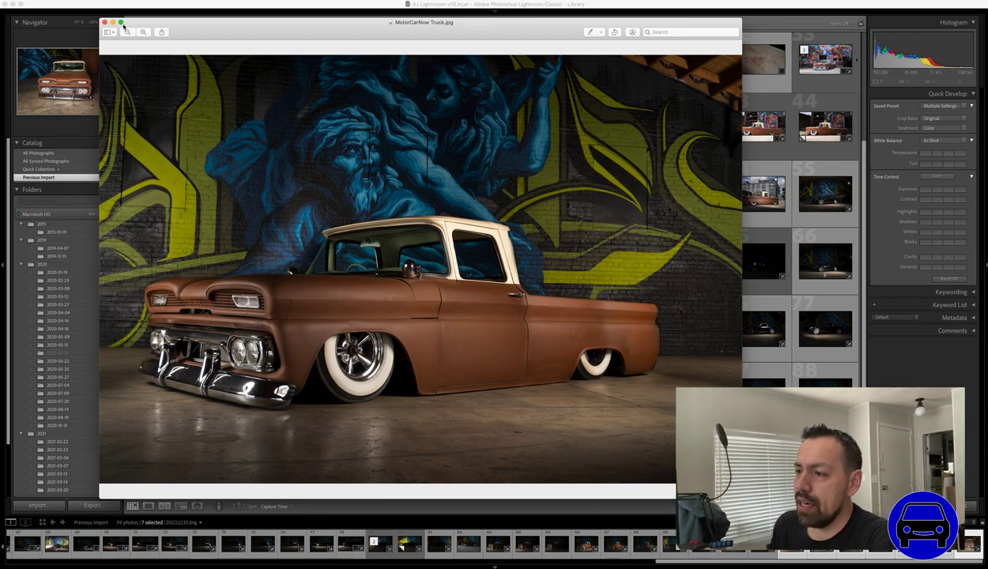
click(106, 23)
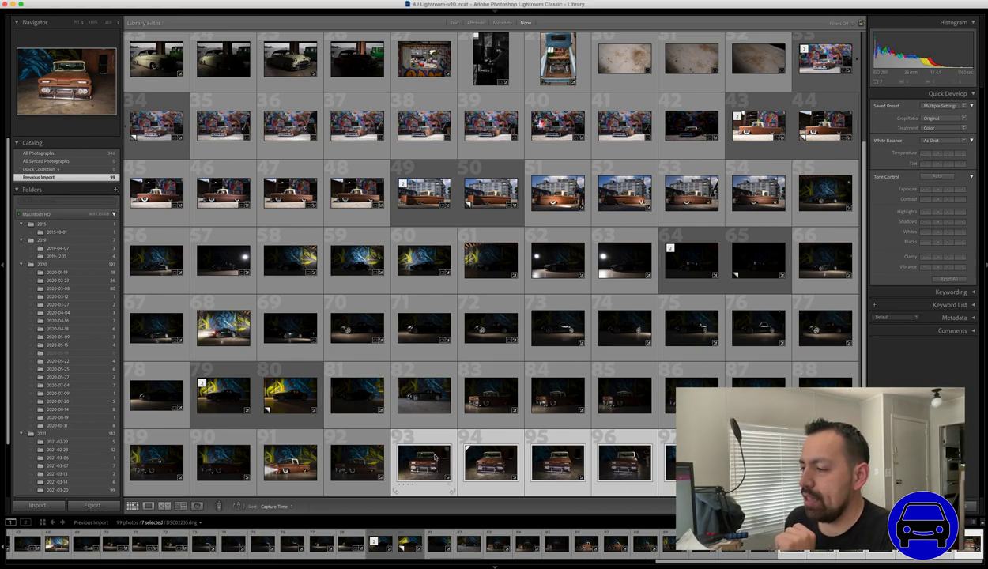
Step: Open photo 93, DSC02224.dng, large on its own in Loupe view
click(434, 457)
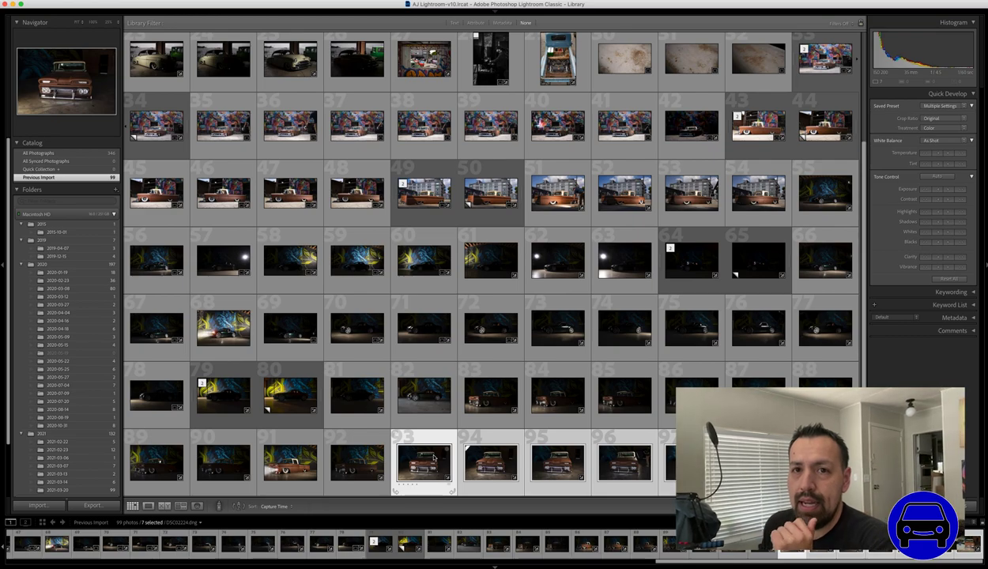
double_click(434, 457)
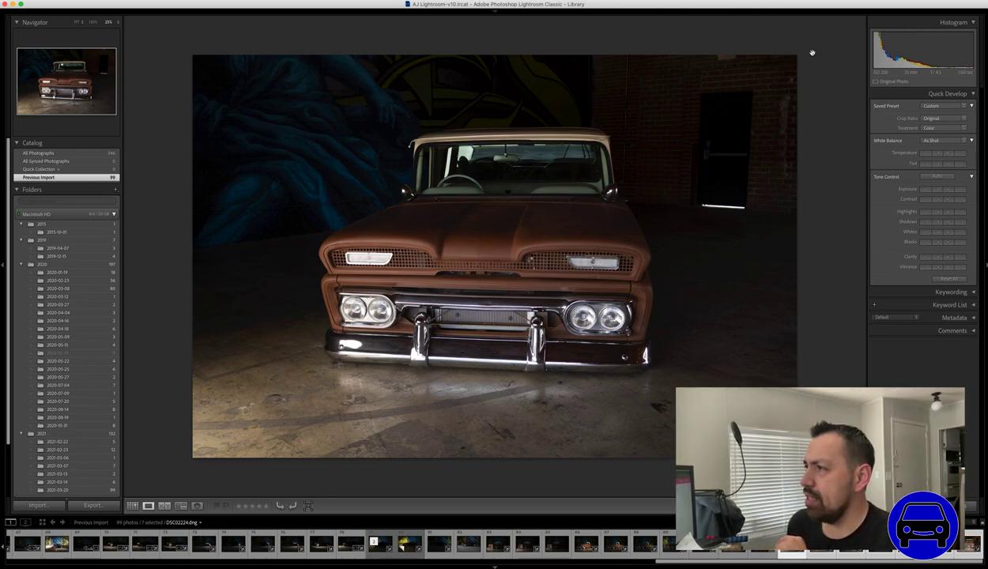
mouse_move(705, 19)
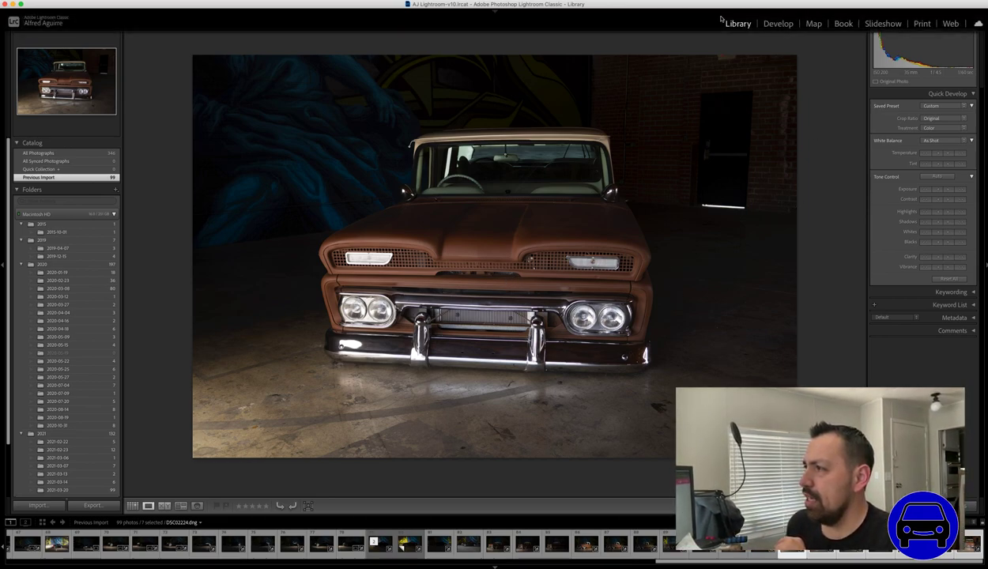
Step: Switch to Develop and step back to frame DSC02226 with the top-left light
click(774, 26)
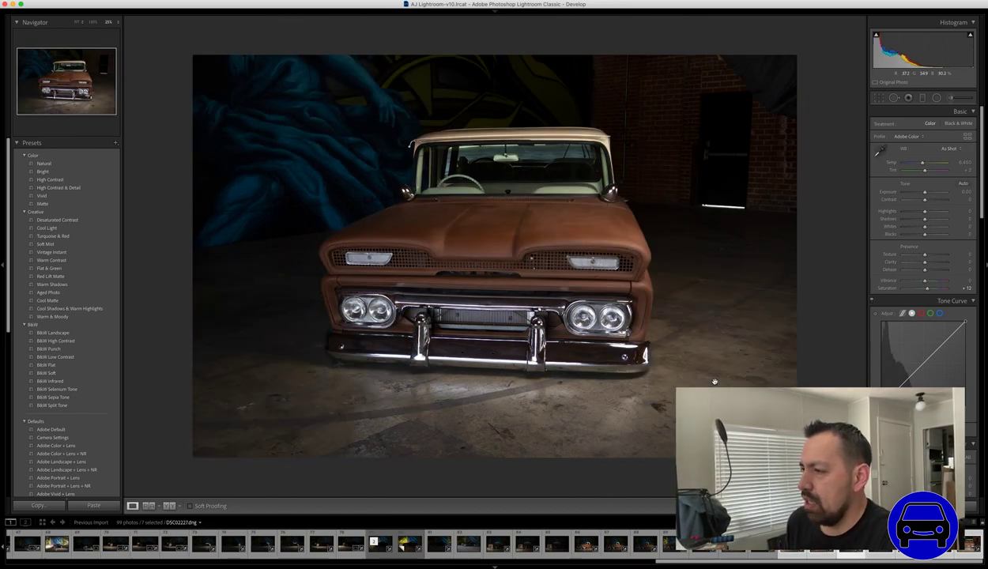
key(Left)
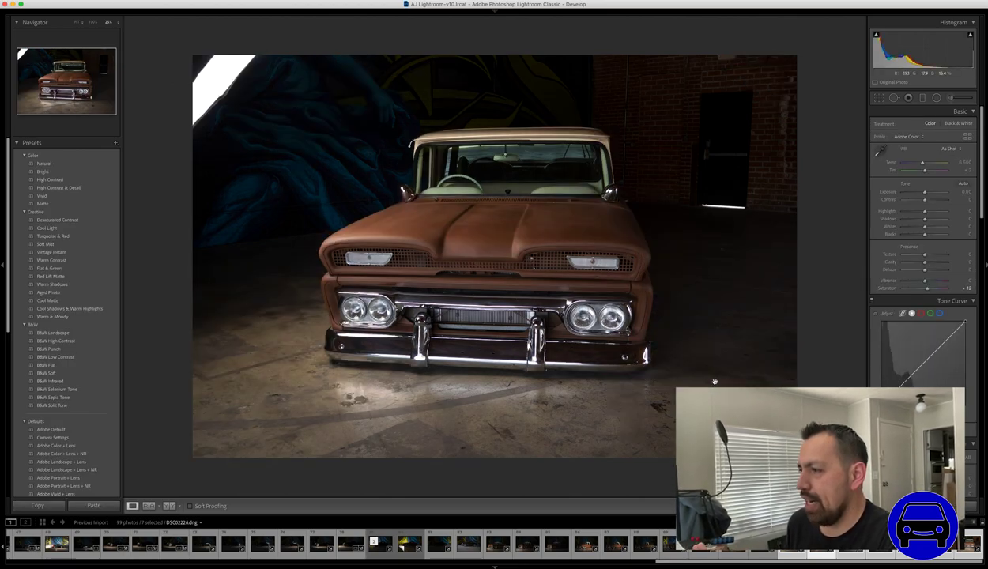
Step: Step through the filmstrip to DSC02228, showing the photographer holding a light at right
key(Right)
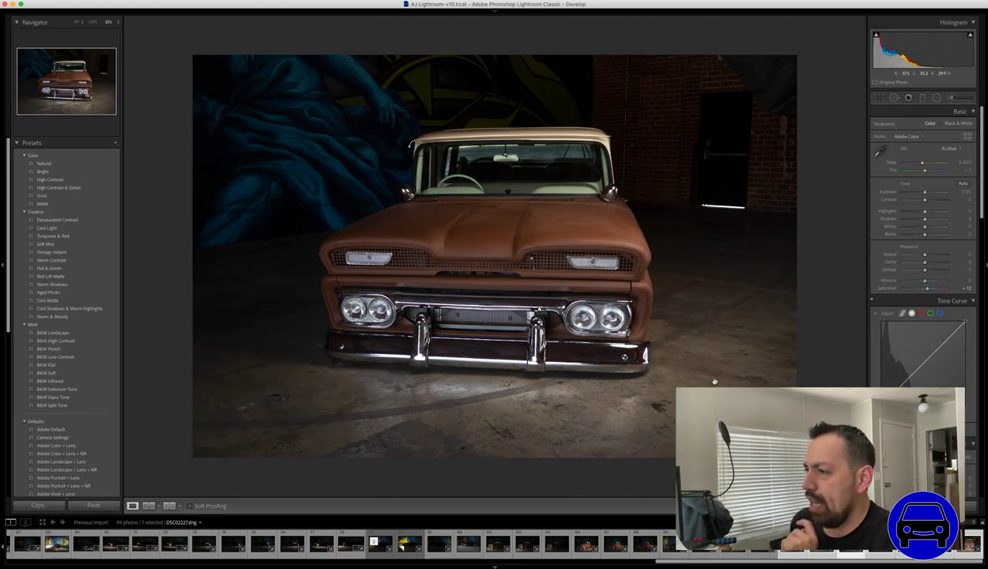
key(Right)
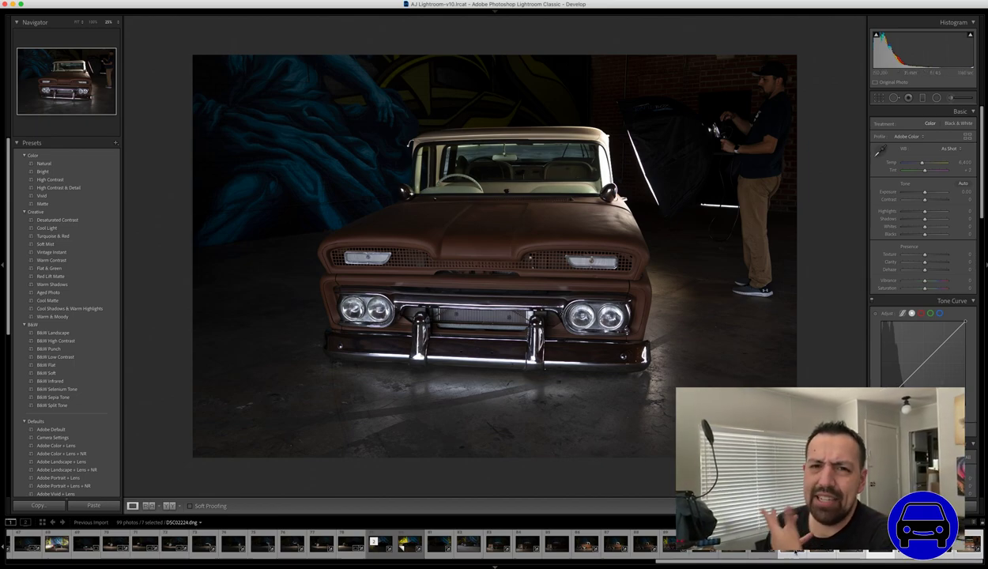
key(Left)
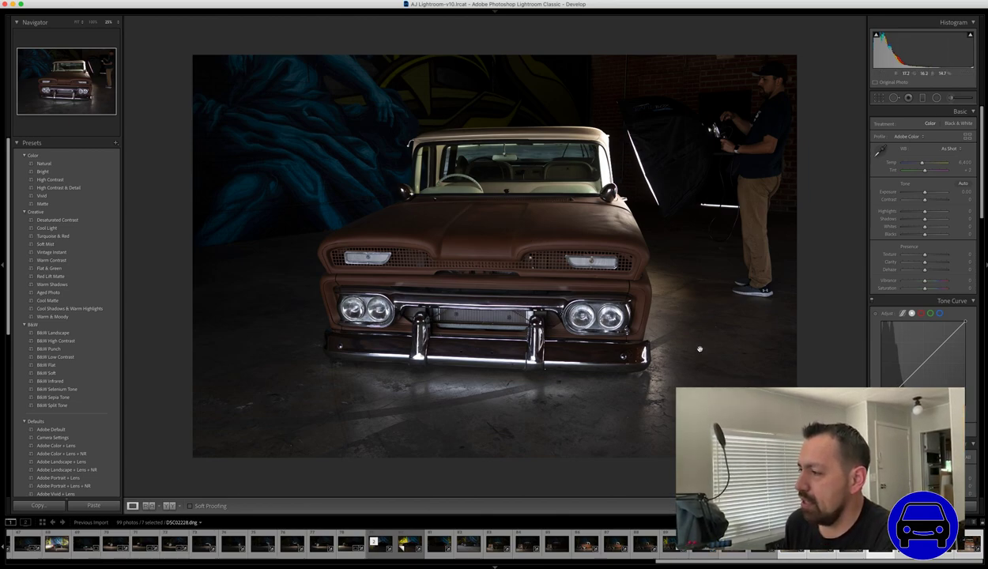
Step: Advance through DSC02232 to DSC02234, where the softbox lights the blue mural
key(Right)
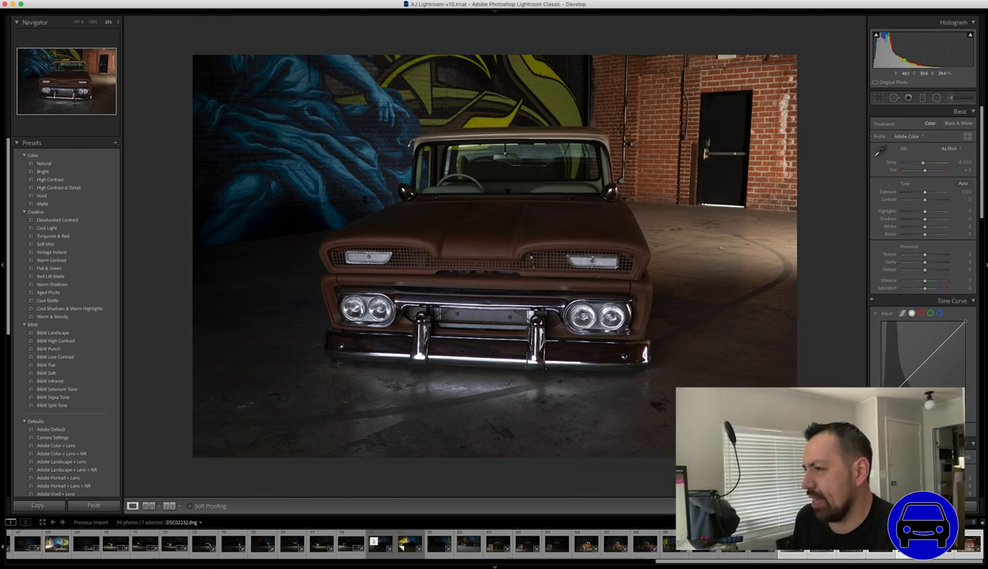
key(Right)
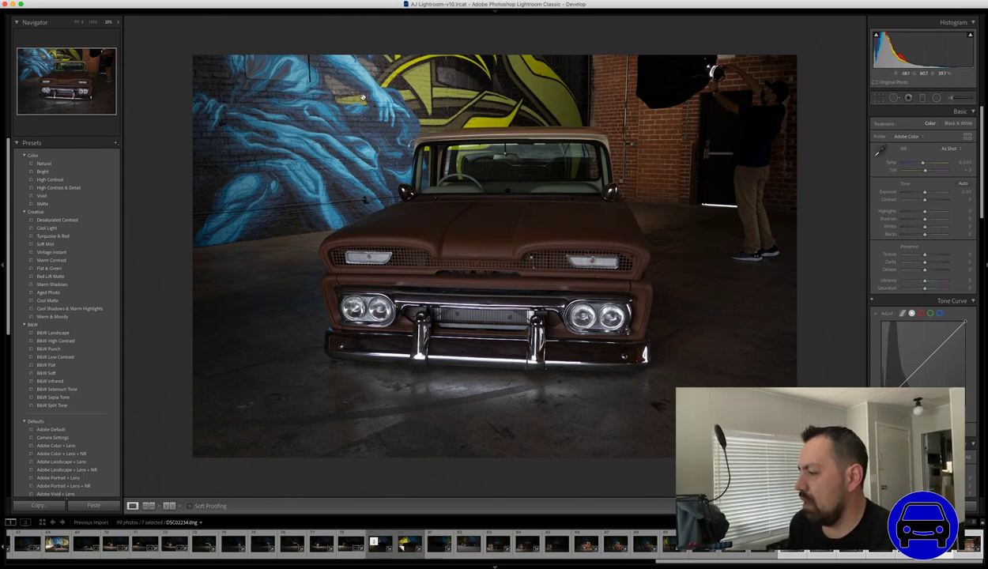
key(Right)
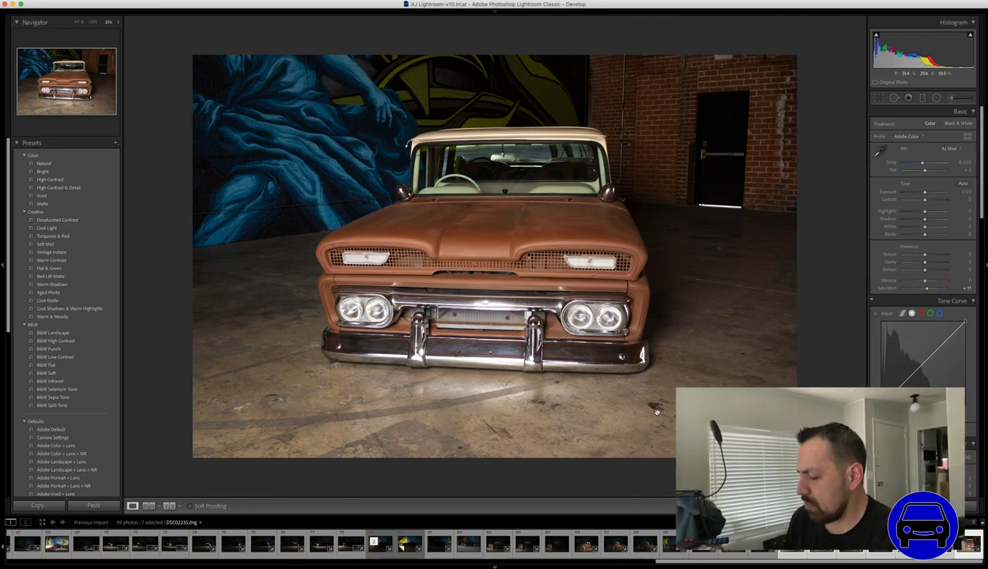
key(super+z)
key(super+z)
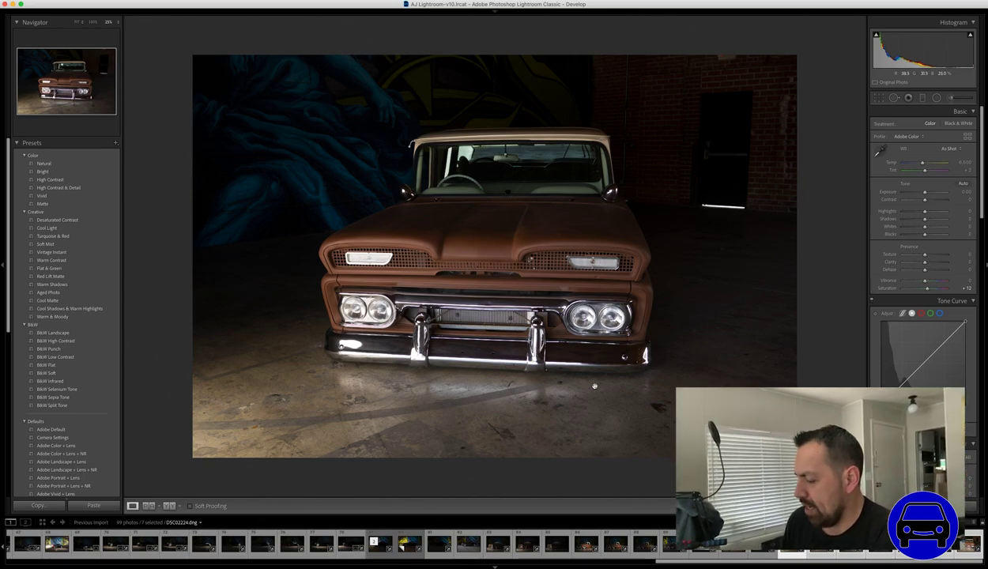
key(Right)
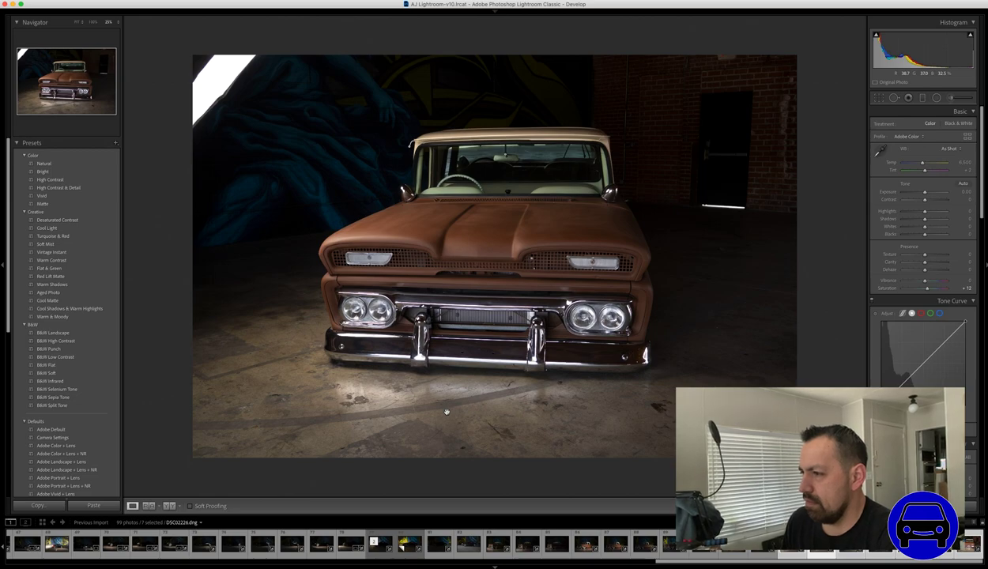
key(Right)
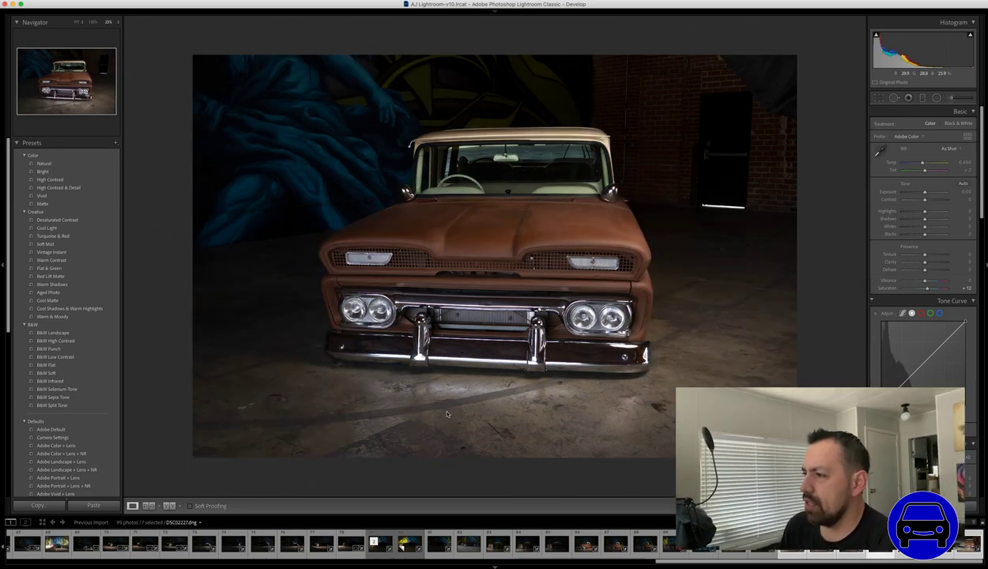
key(Right)
key(Left)
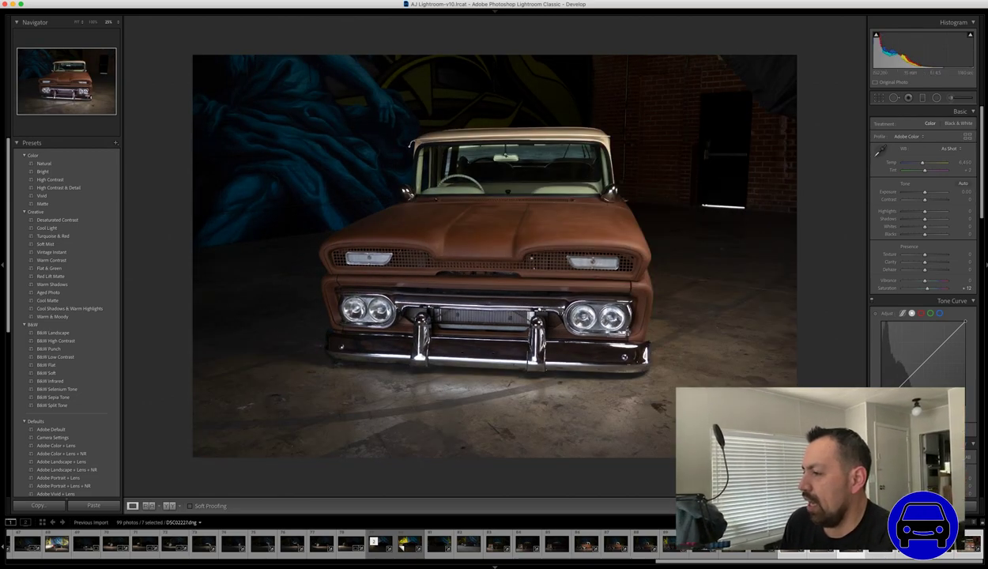
key(Left)
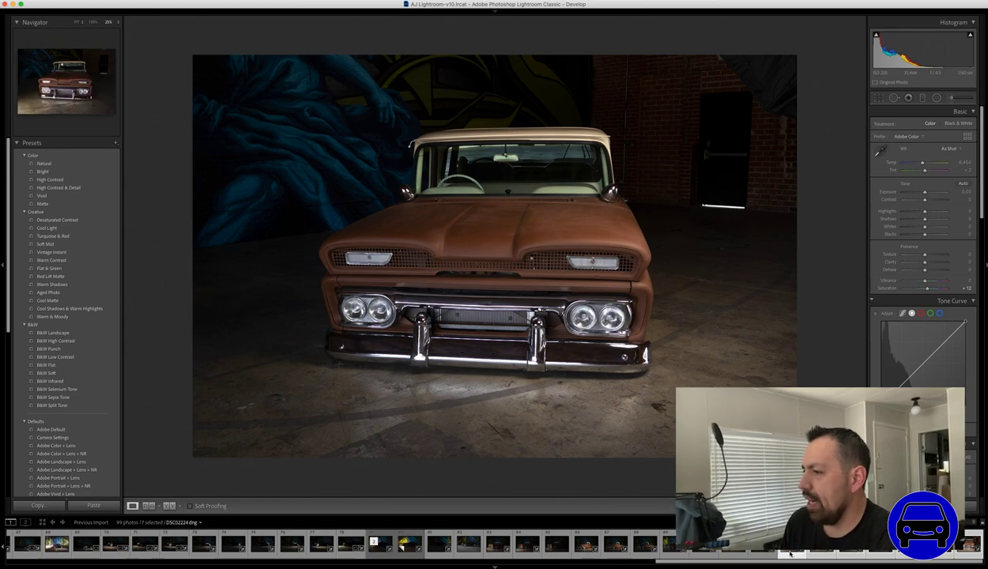
key(Left)
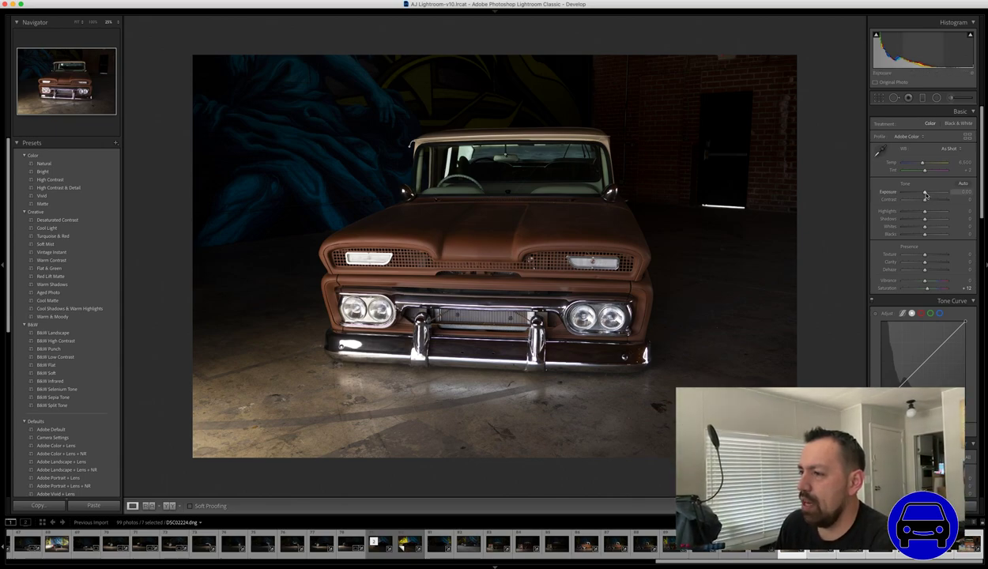
drag(925, 192, 925, 194)
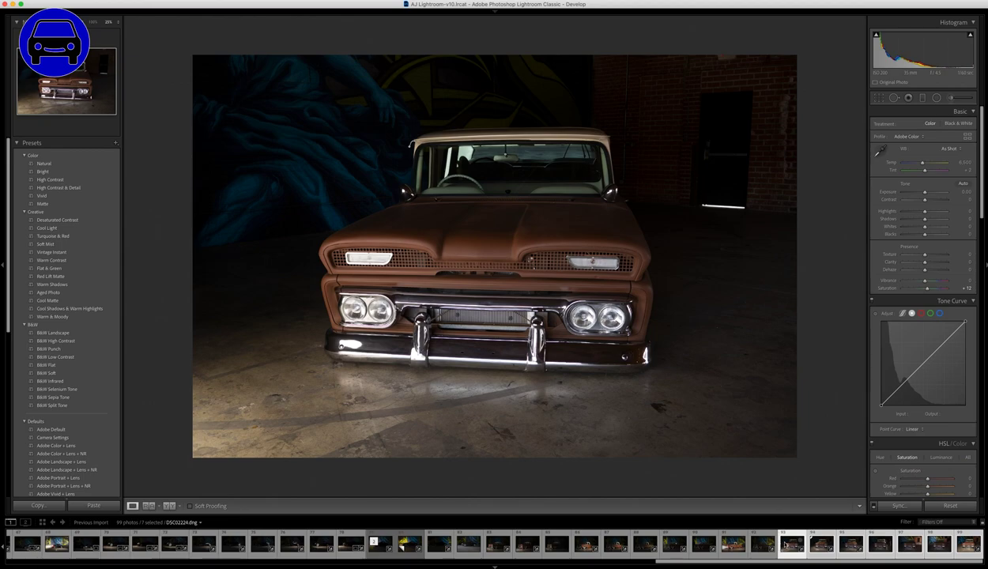
mouse_move(495, 14)
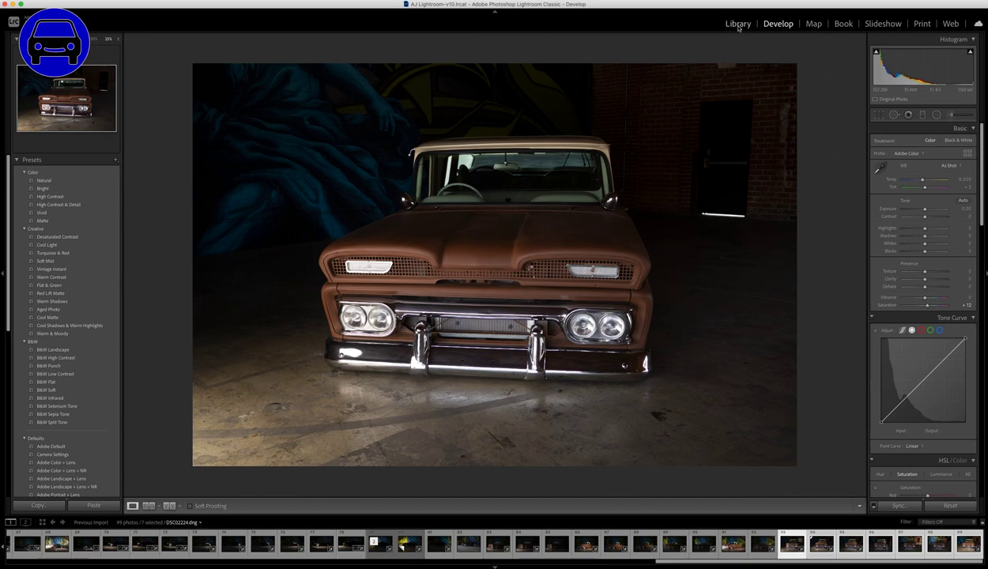
click(739, 24)
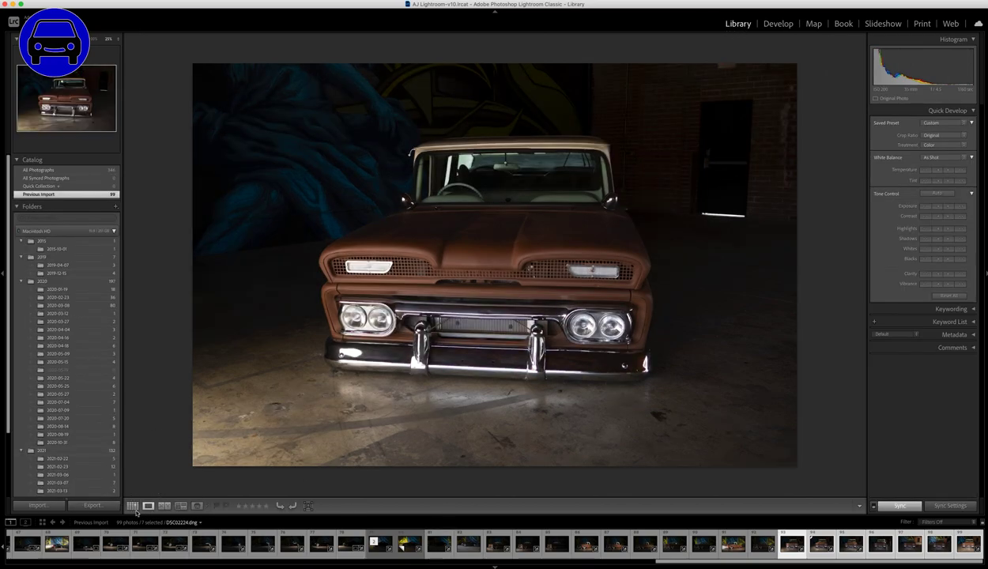
Step: Return to the thumbnail grid and reduce the selection to photo 93 alone
click(132, 506)
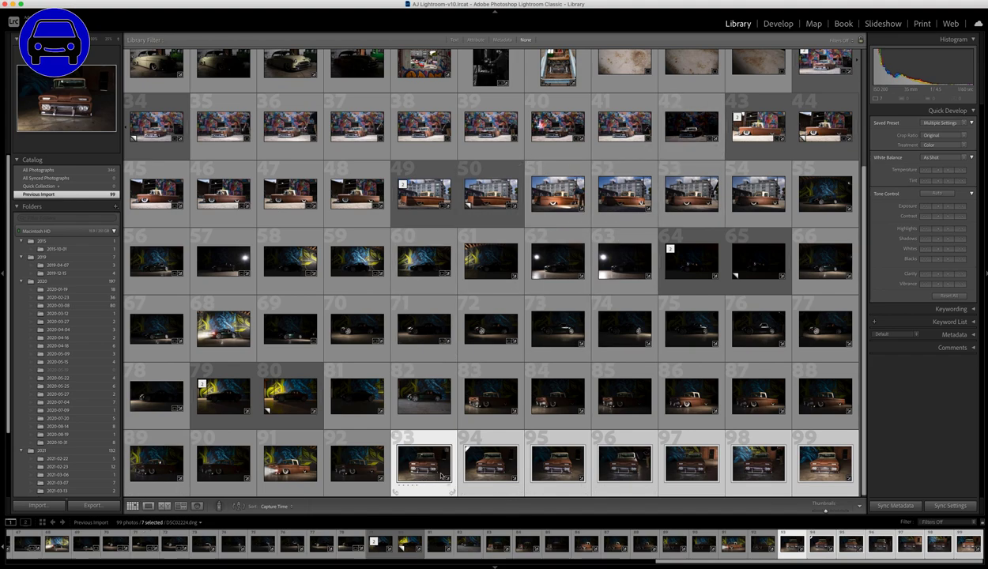
super+click(478, 461)
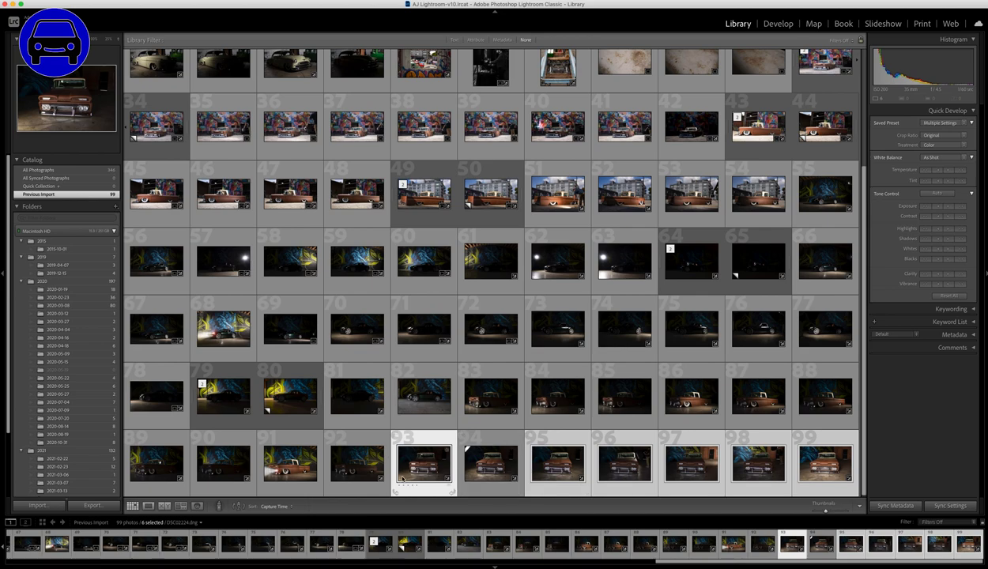
super+click(479, 465)
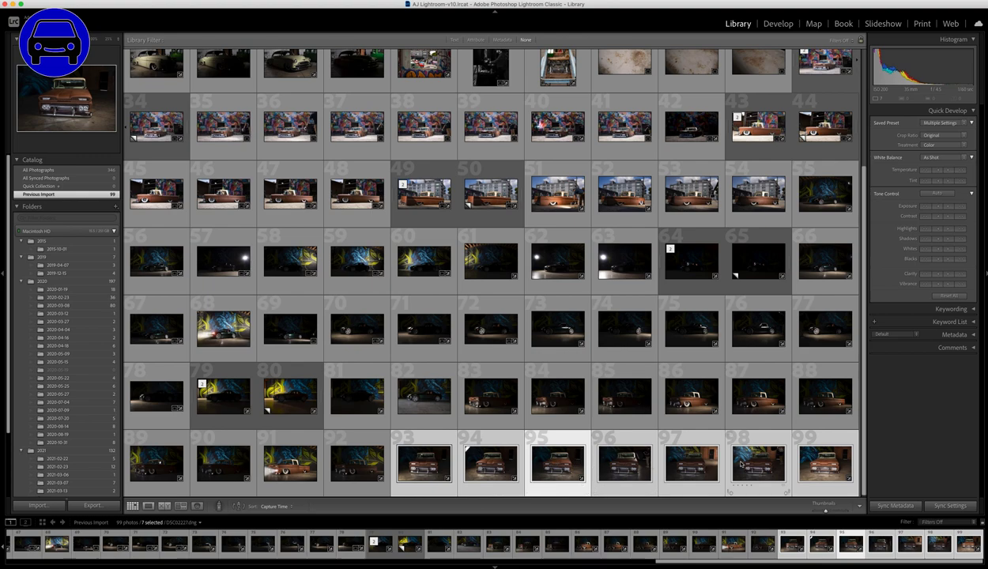
click(824, 465)
super+click(728, 459)
super+click(663, 469)
super+click(623, 465)
super+click(558, 463)
super+click(490, 461)
super+click(424, 461)
super+click(823, 465)
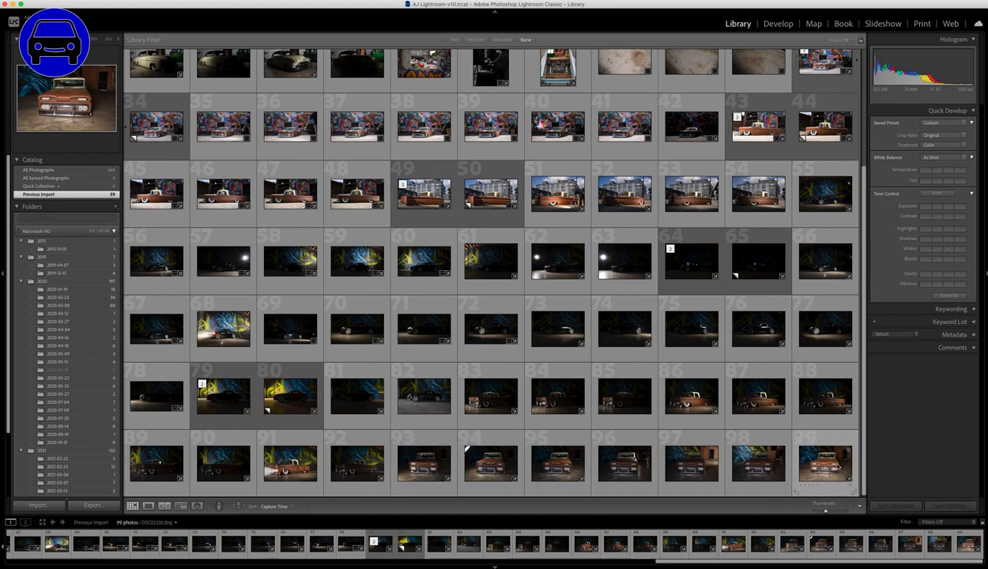
click(424, 462)
Step: Add photos 94 through 99 to the selection alongside photo 93
super+click(490, 463)
super+click(557, 463)
super+click(625, 462)
super+click(692, 463)
super+click(757, 462)
super+click(815, 464)
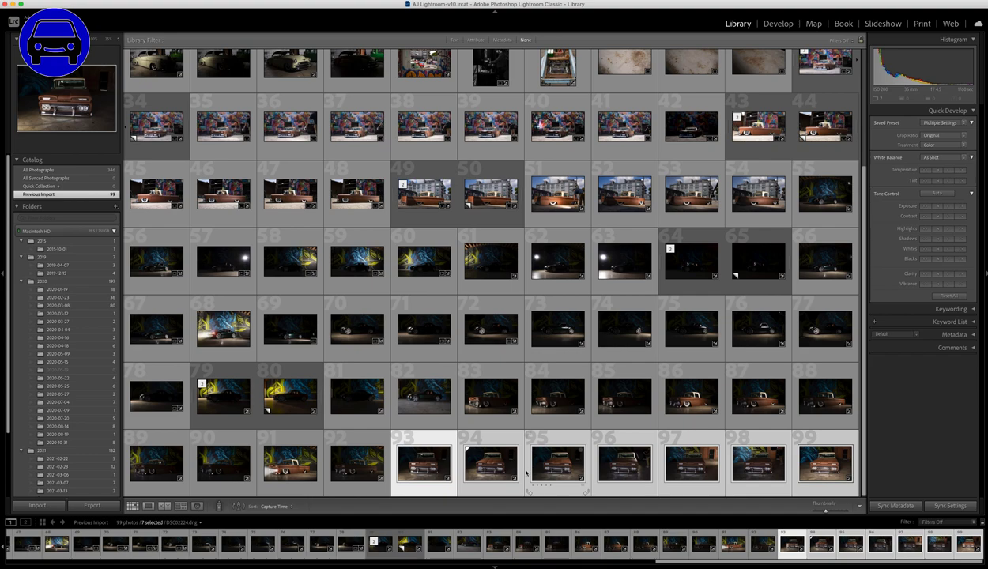
Step: Send the selected frames via Edit In > Open as Layers in Photoshop
right_click(426, 469)
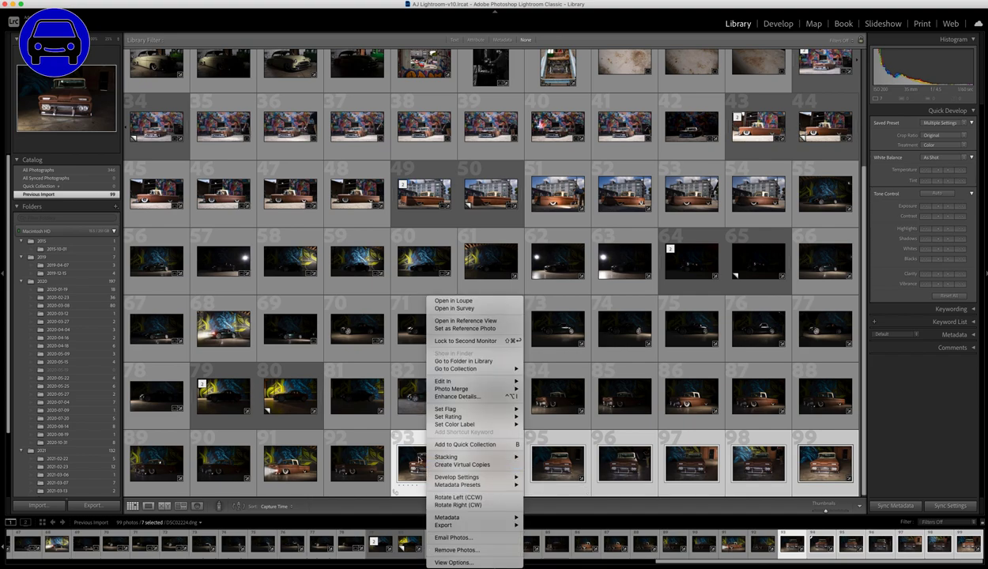
mouse_move(473, 384)
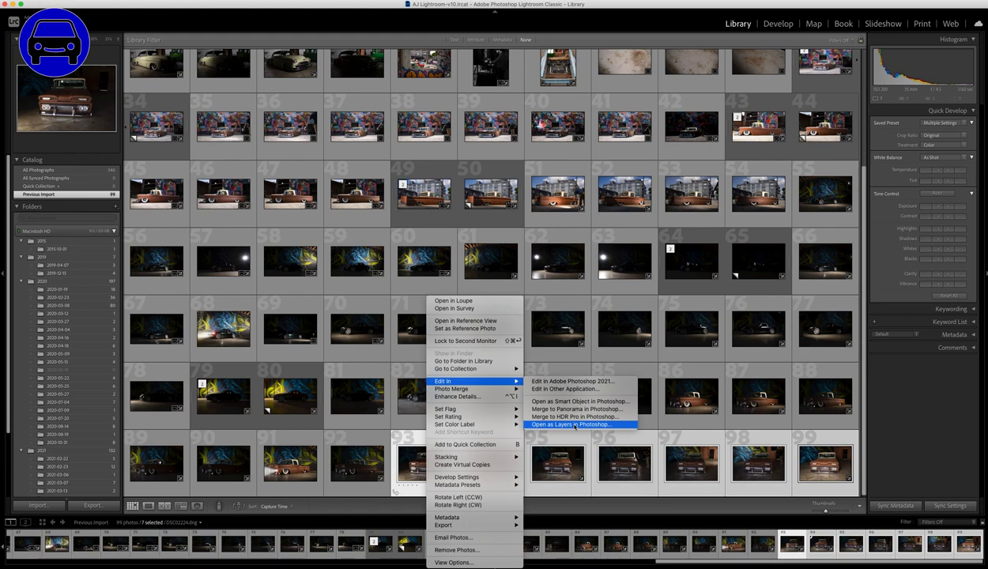
click(574, 425)
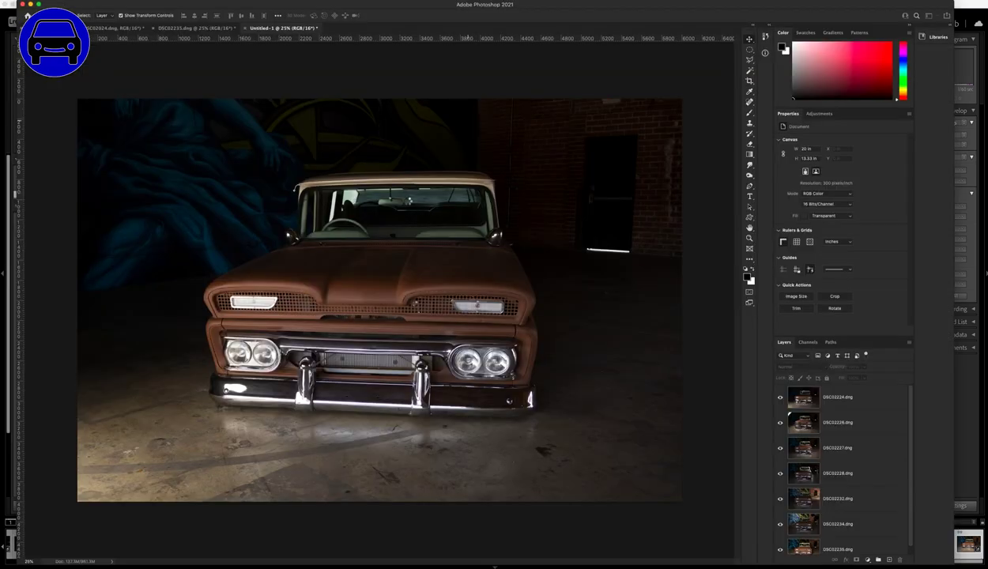
Step: Cycle between the Untitled-1 and DSC02235.dng documents, ending on DSC02235.dng with DSC02232 shown
key(ctrl+shift+Tab)
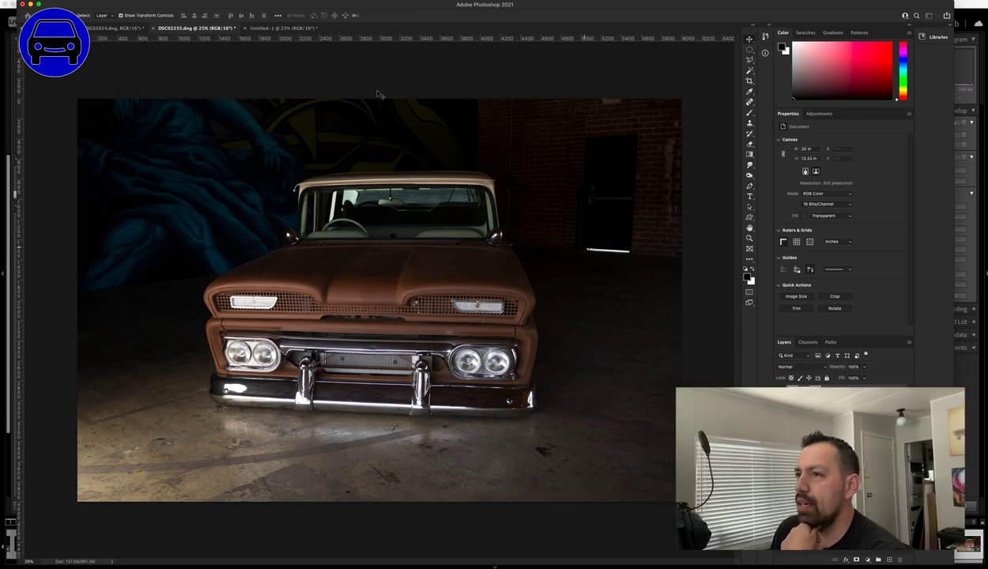
key(ctrl+Tab)
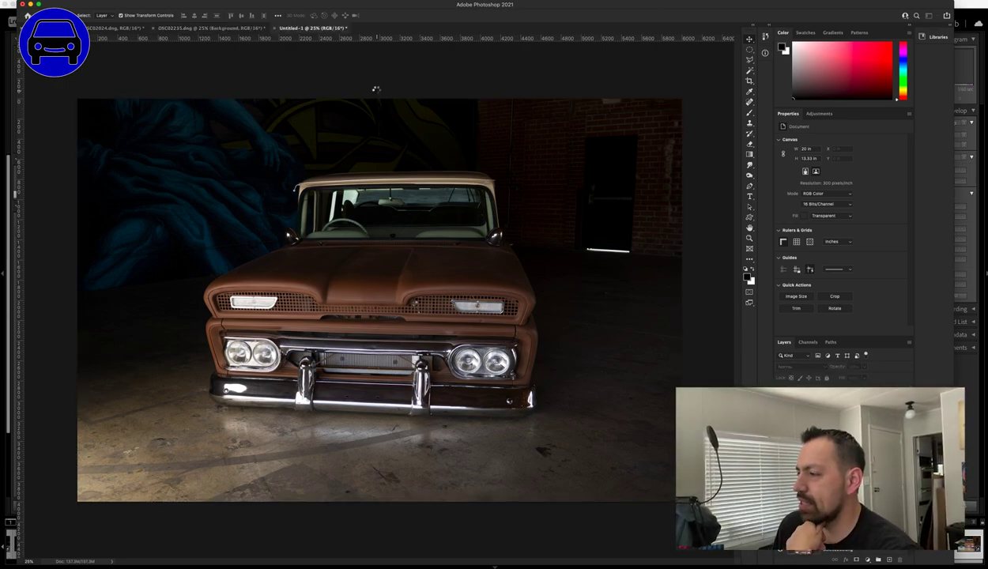
key(ctrl+shift+Tab)
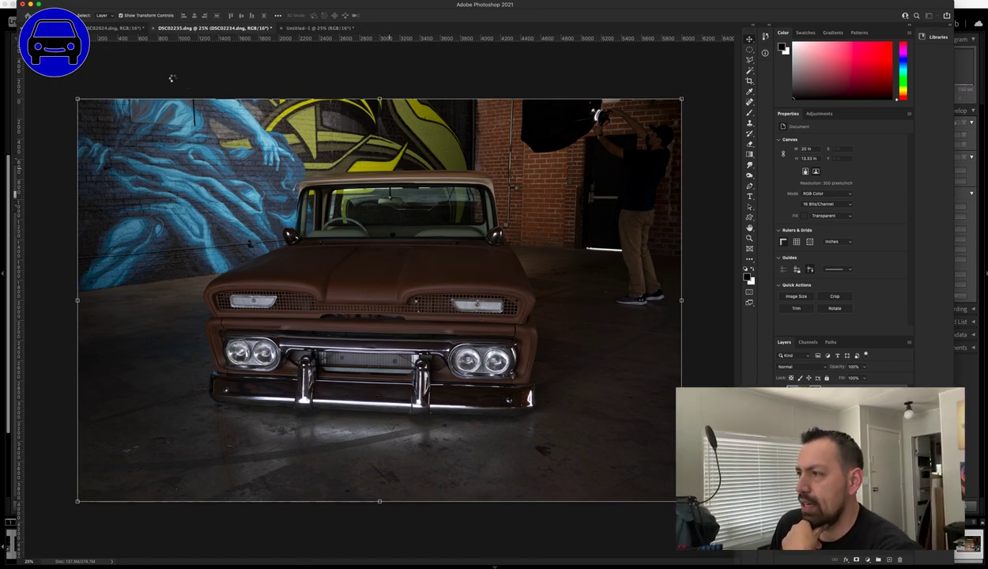
drag(162, 28, 202, 71)
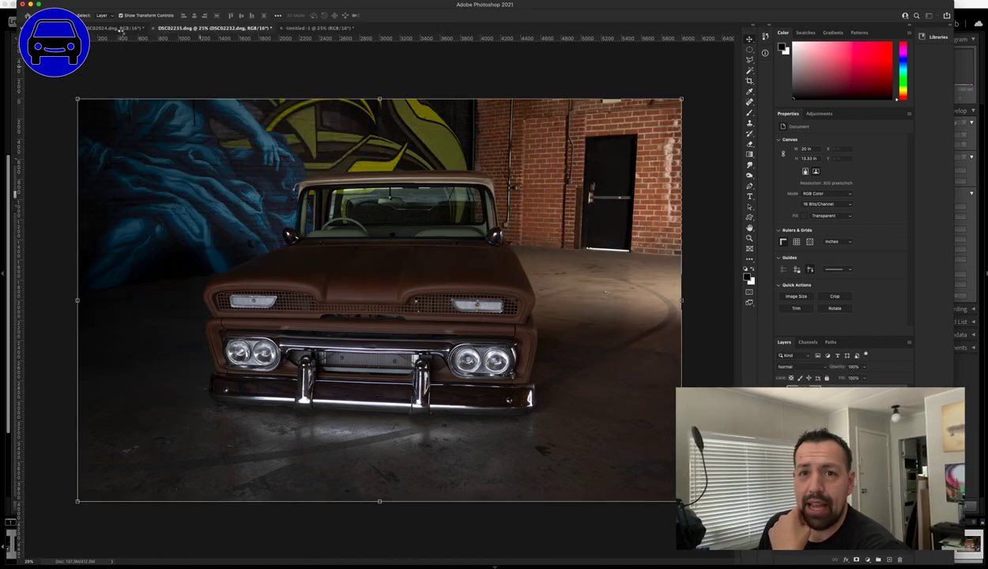
Step: Step through layers DSC02228, DSC02227 and DSC02226 up to DSC02224, comparing each lighting pass
key(super+z)
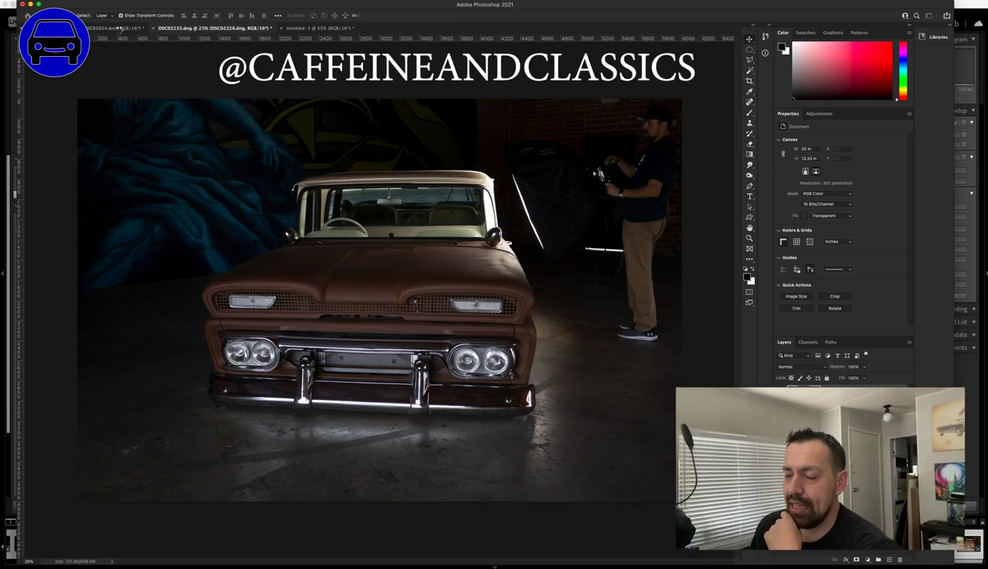
key(super+z)
key(super+z)
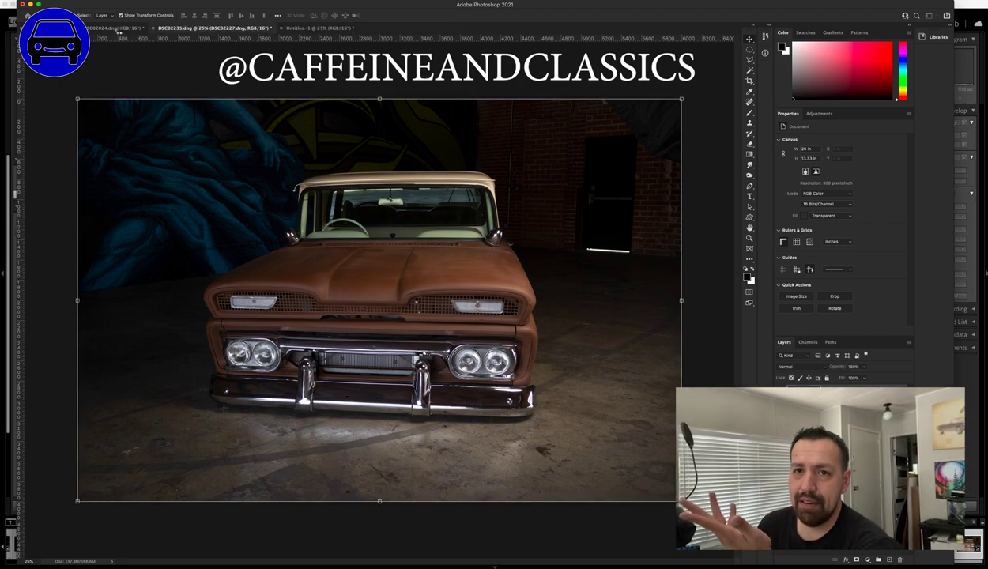
key(super+z)
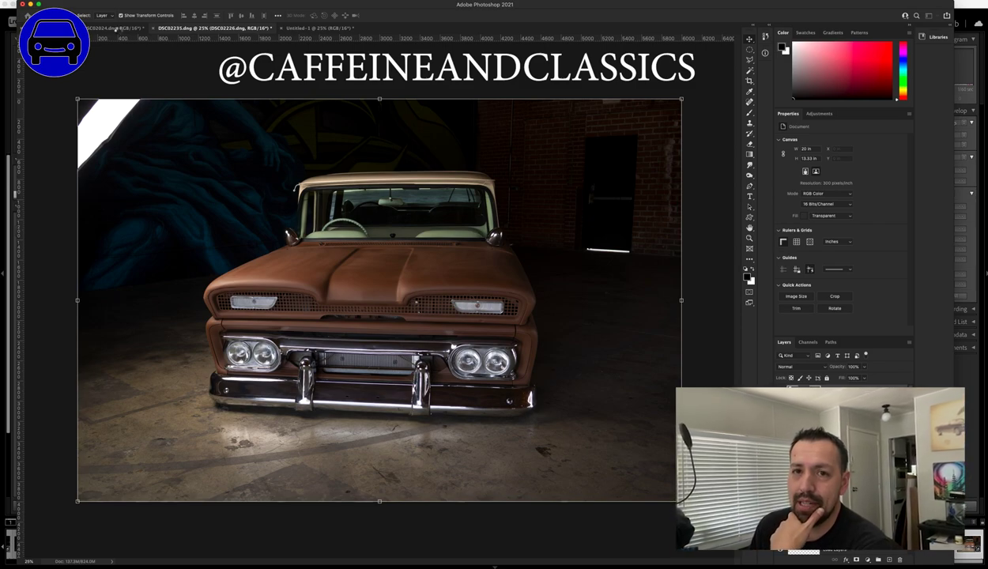
key(super+z)
key(super+z)
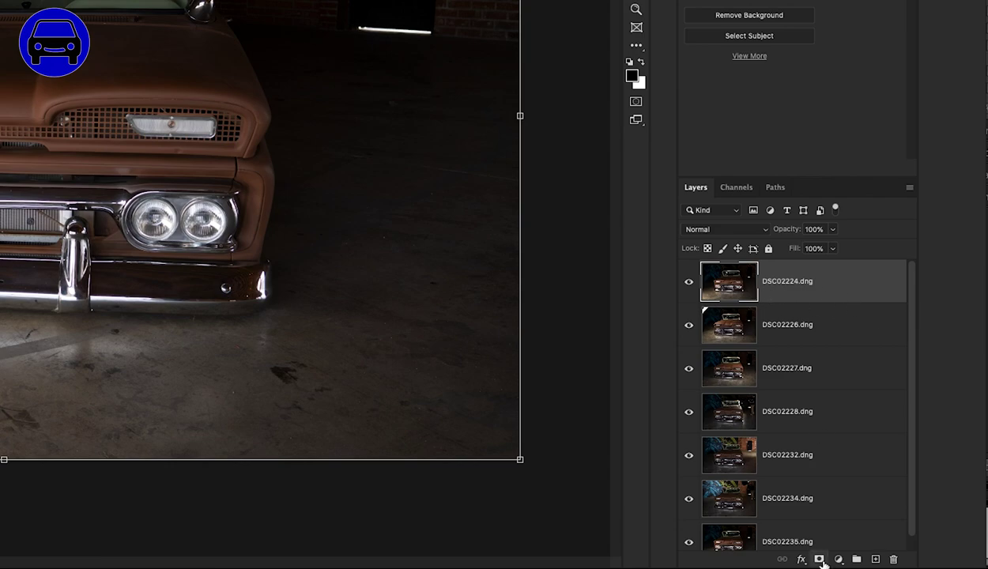
Step: Add a white mask to DSC02224 and brush a black stroke over the grille
click(819, 559)
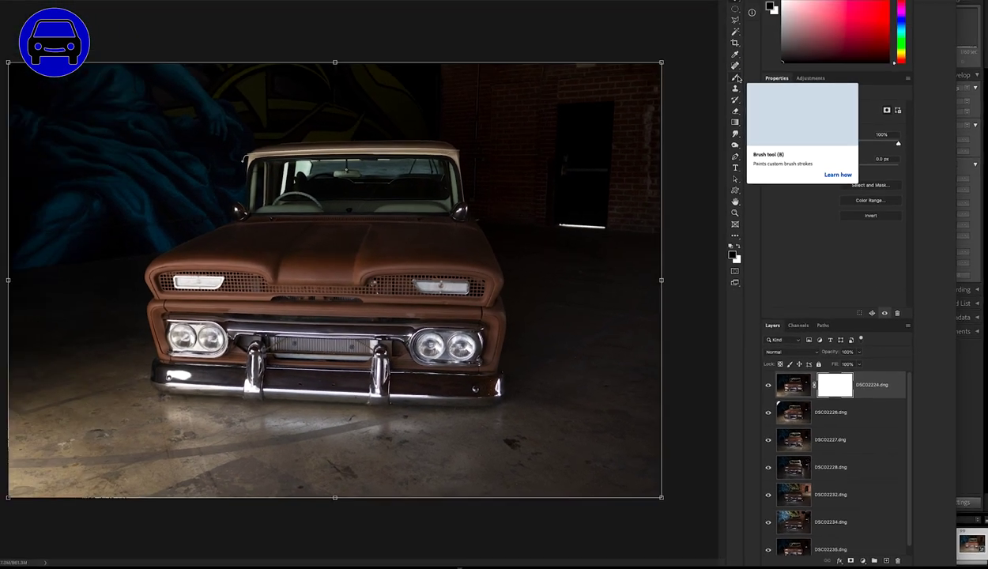
click(735, 76)
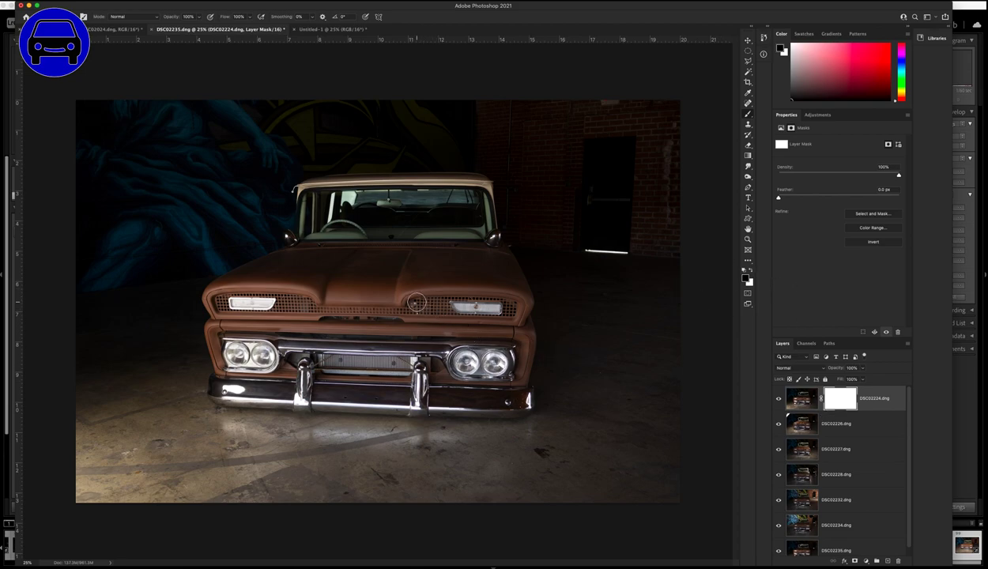
drag(422, 302, 461, 291)
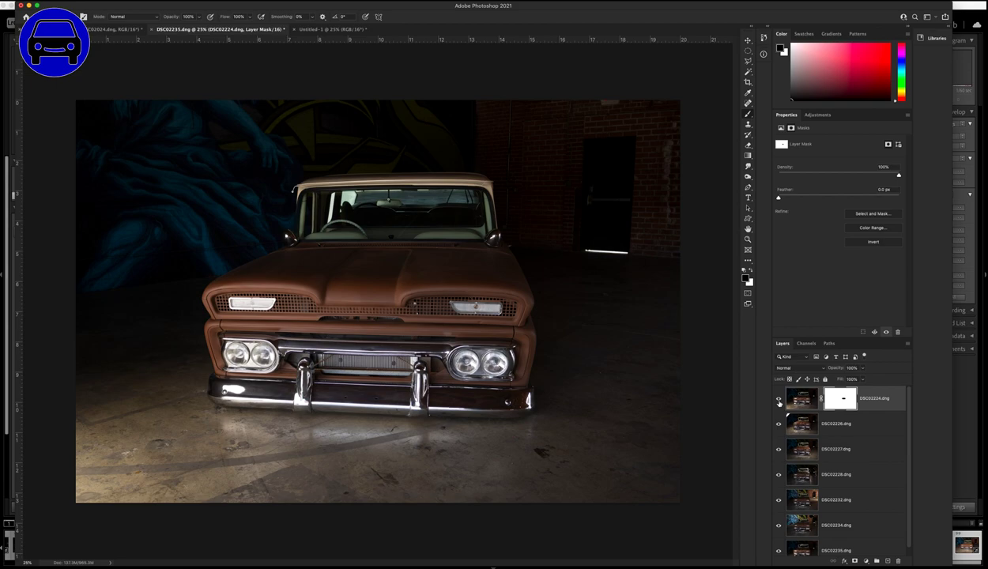
click(779, 403)
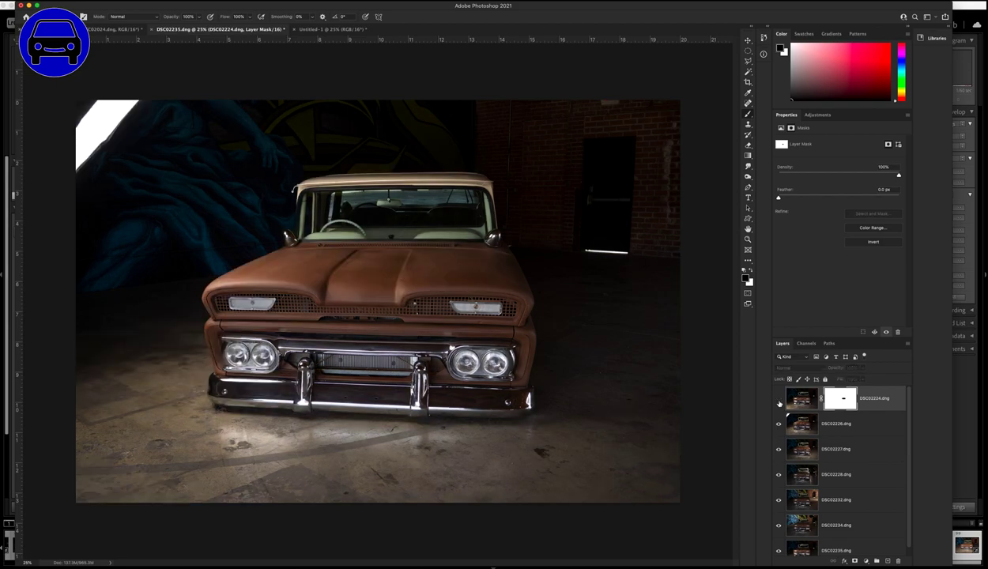
click(780, 404)
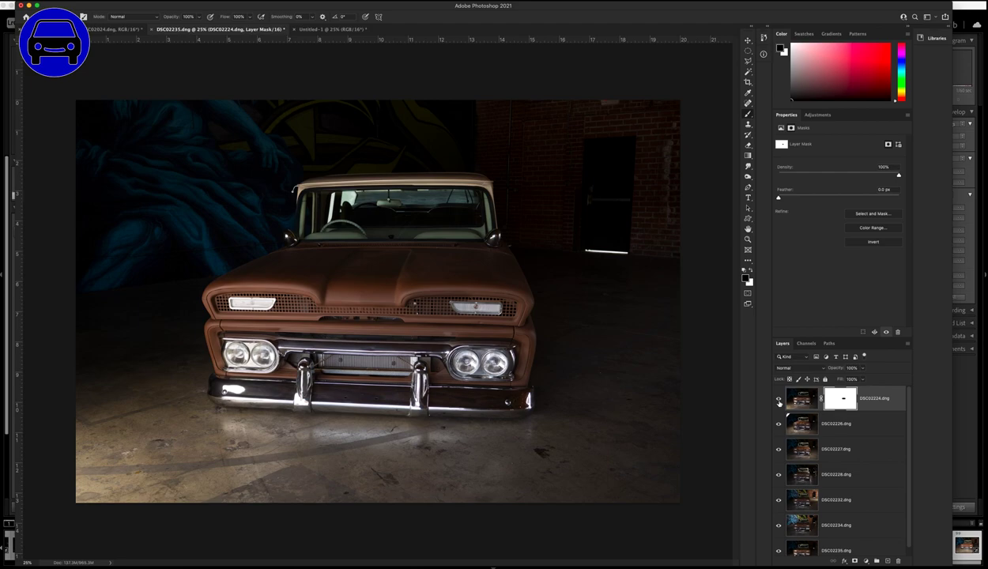
click(779, 403)
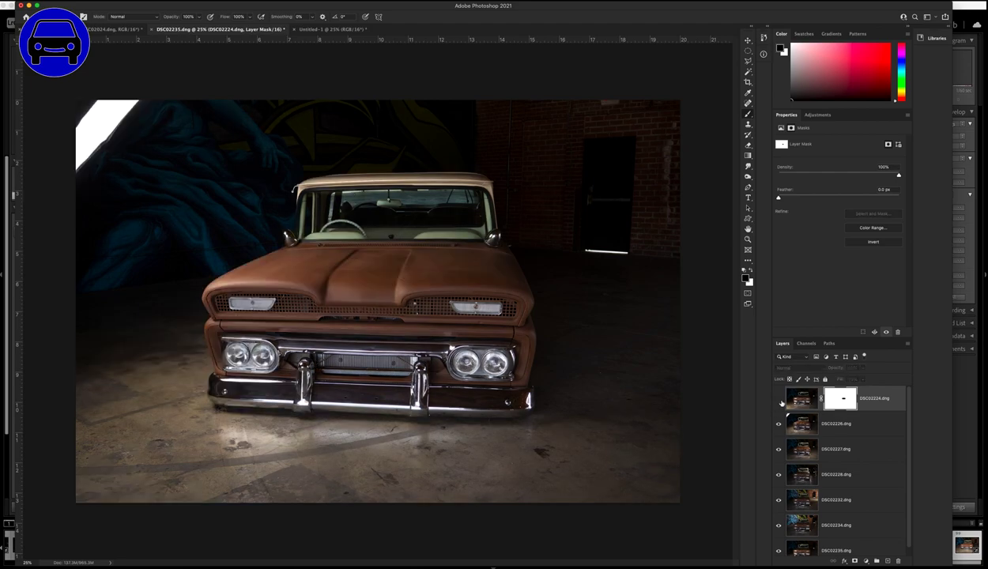
click(780, 402)
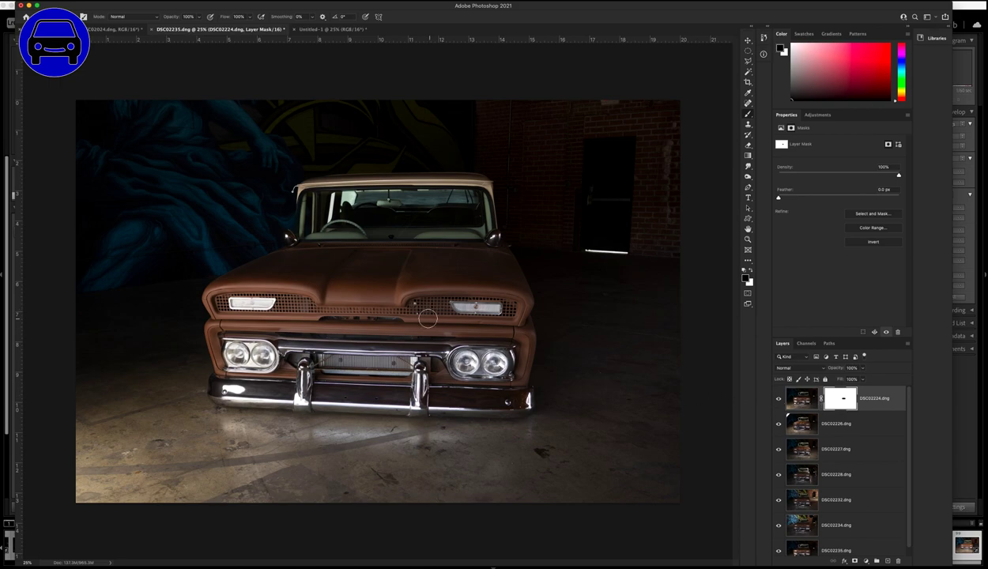
click(779, 402)
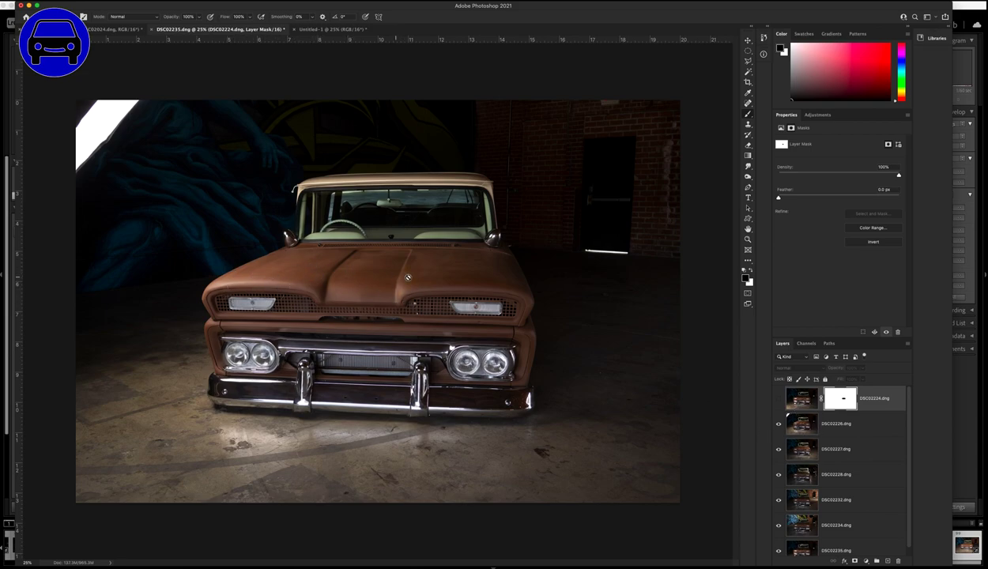
click(778, 400)
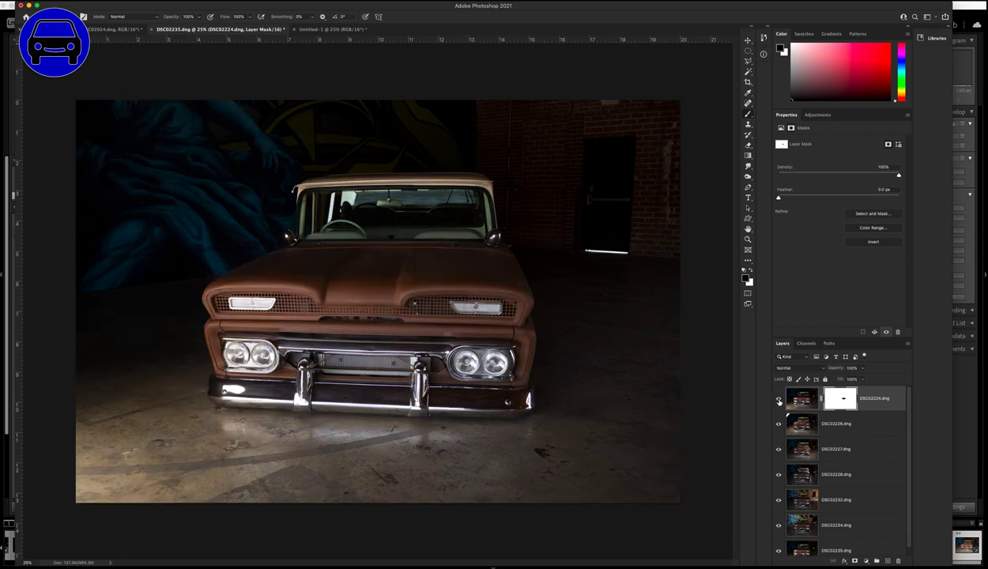
click(779, 400)
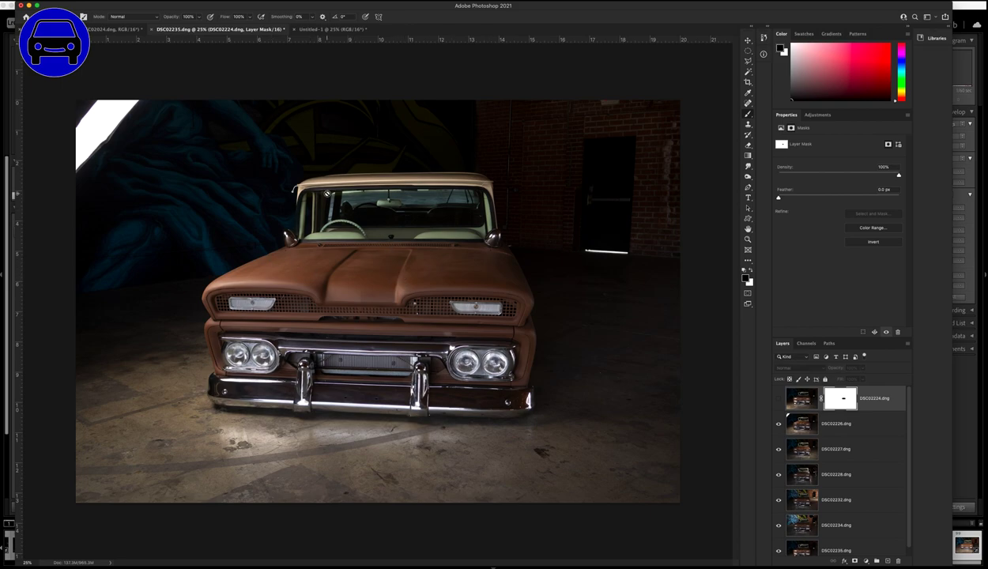
click(778, 401)
click(779, 401)
click(779, 401)
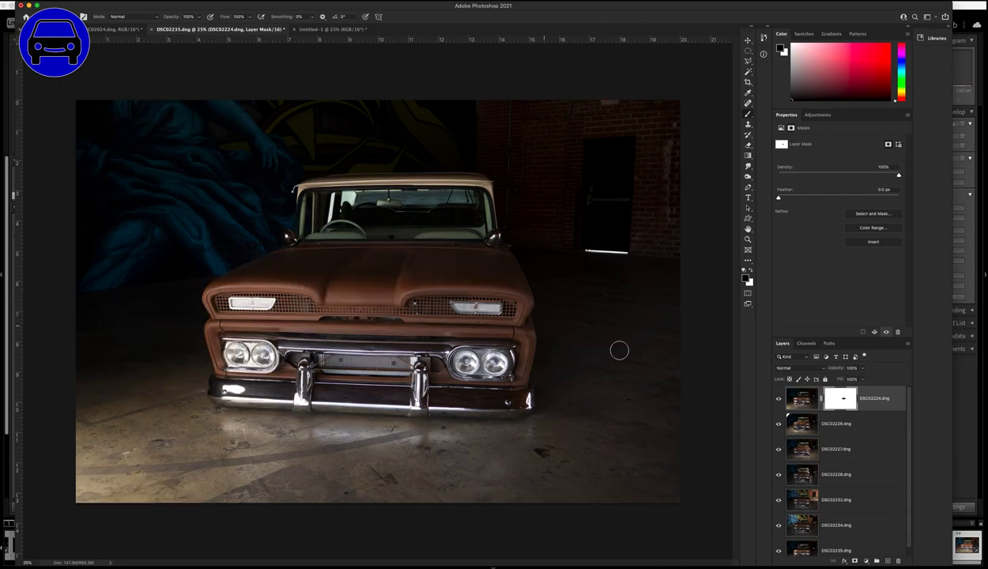
Step: Paint mask strokes across the truck hood and roof edge, toggling DSC02224 to compare lighting
drag(354, 277, 314, 266)
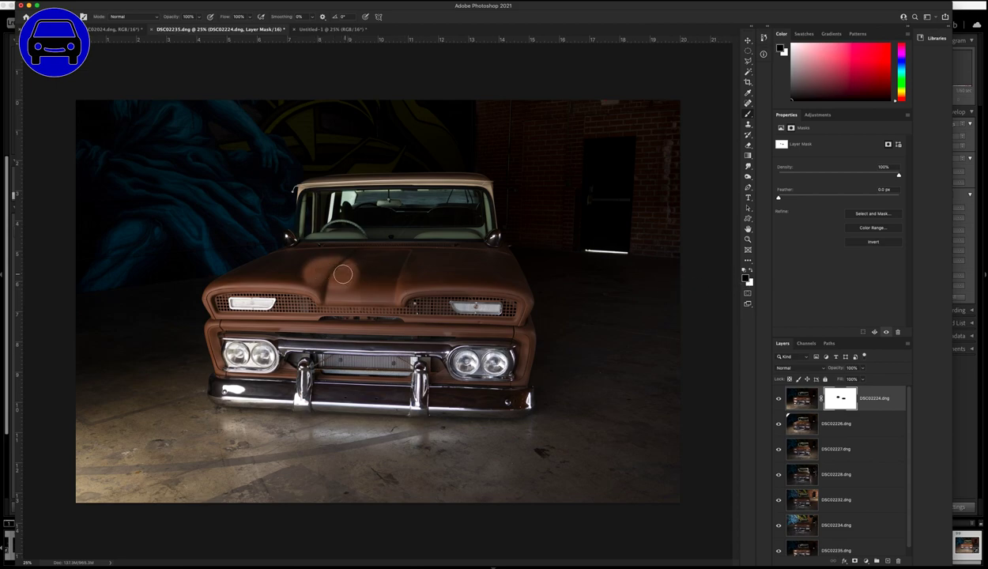
mouse_move(332, 269)
mouse_down()
mouse_move(376, 270)
mouse_move(357, 261)
mouse_move(273, 263)
mouse_move(332, 278)
mouse_up()
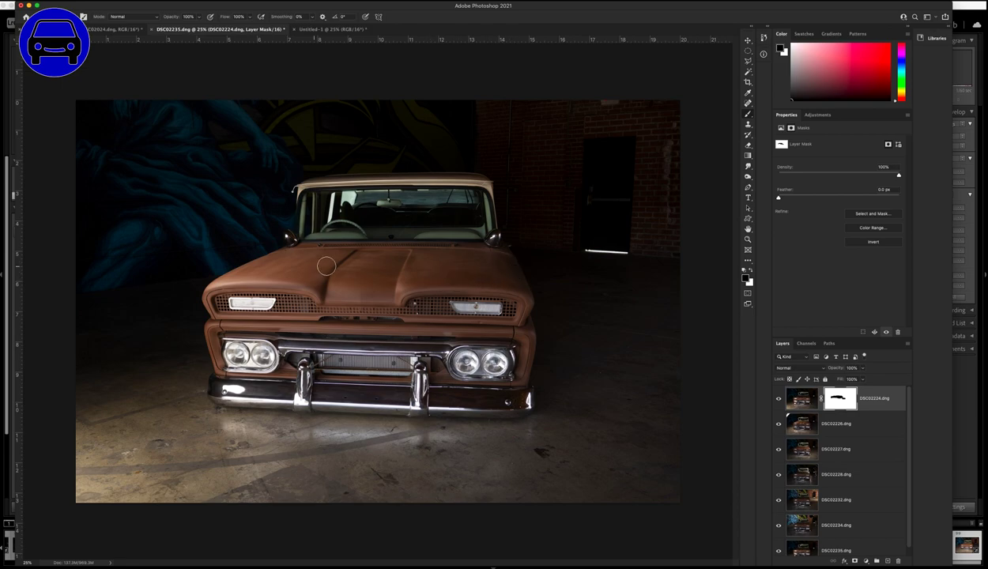
click(781, 403)
click(779, 400)
drag(334, 174, 478, 173)
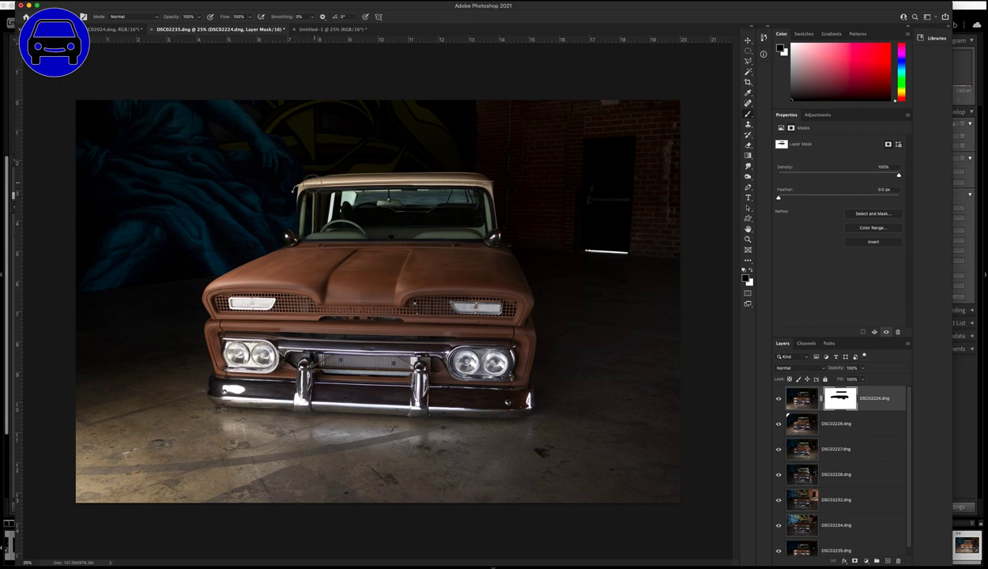
click(778, 402)
click(779, 401)
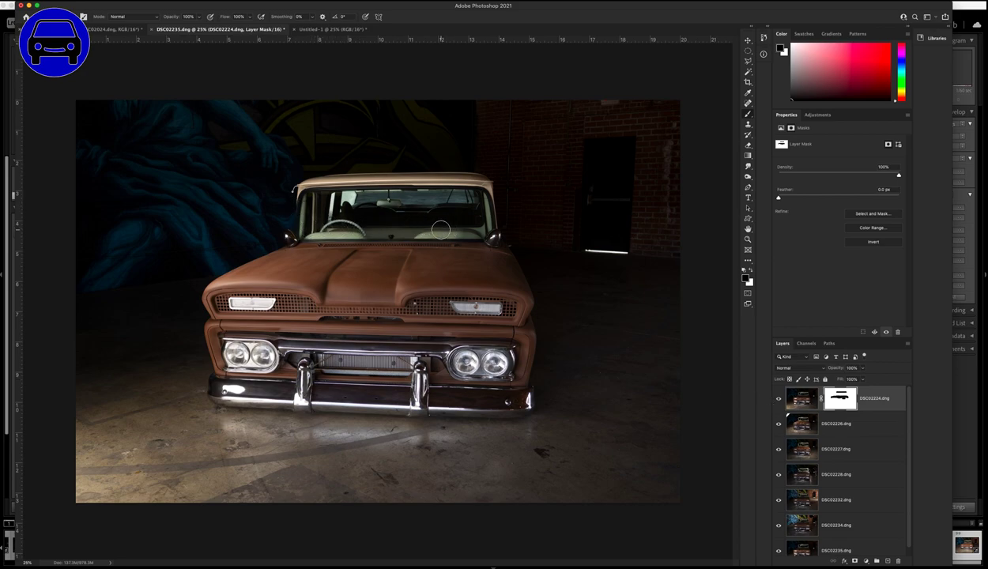
Step: Paint the DSC02224 mask across the windshield and grille, undoing a stray stroke on the floor
mouse_move(464, 192)
mouse_down()
mouse_move(341, 191)
mouse_move(300, 209)
mouse_move(300, 221)
mouse_move(327, 204)
mouse_up()
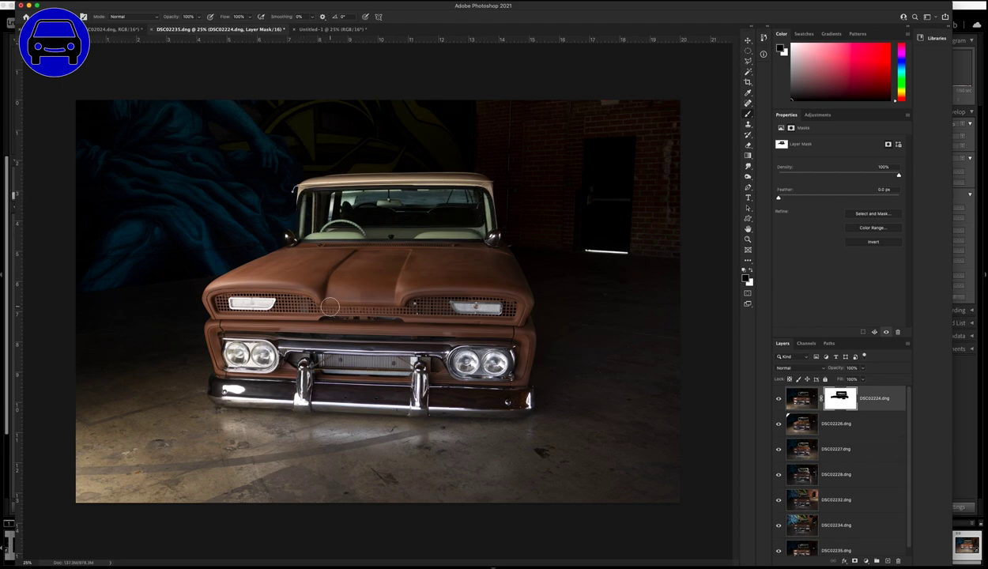
mouse_move(237, 332)
mouse_down()
mouse_move(212, 359)
mouse_move(263, 386)
mouse_move(490, 380)
mouse_move(364, 394)
mouse_move(206, 382)
mouse_move(166, 396)
mouse_move(527, 414)
mouse_up()
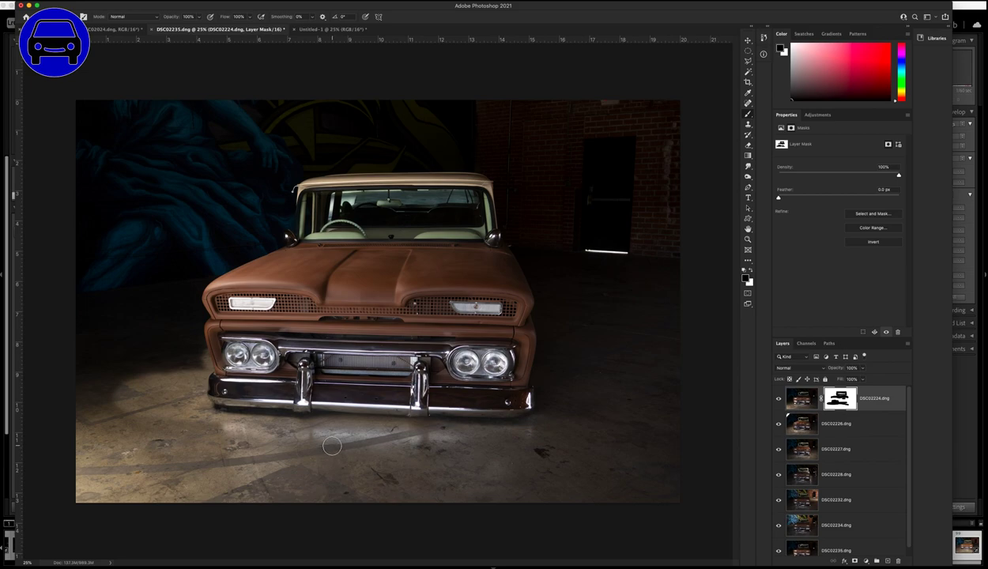
key(super+z)
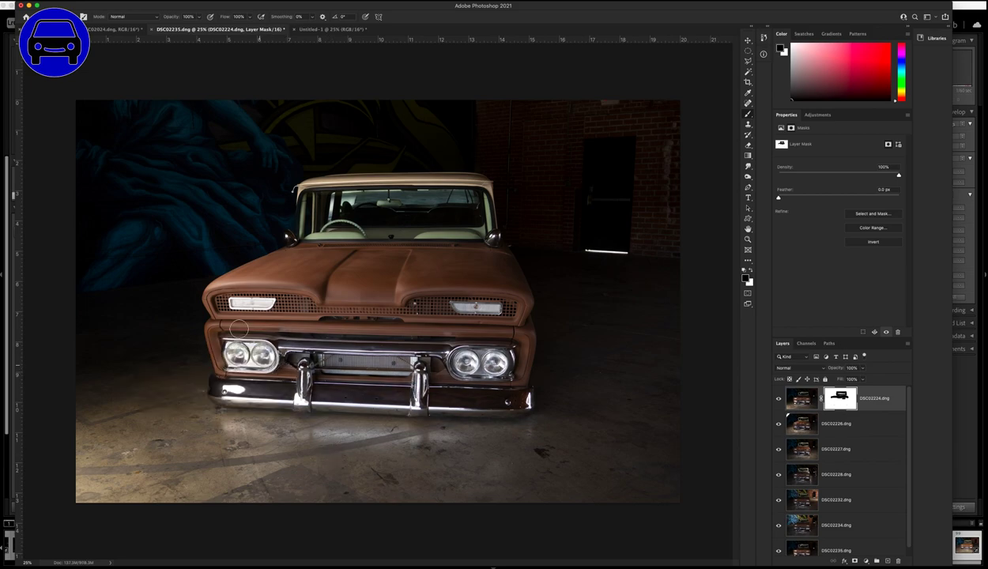
mouse_move(366, 329)
mouse_down()
mouse_move(311, 322)
mouse_move(378, 329)
mouse_up()
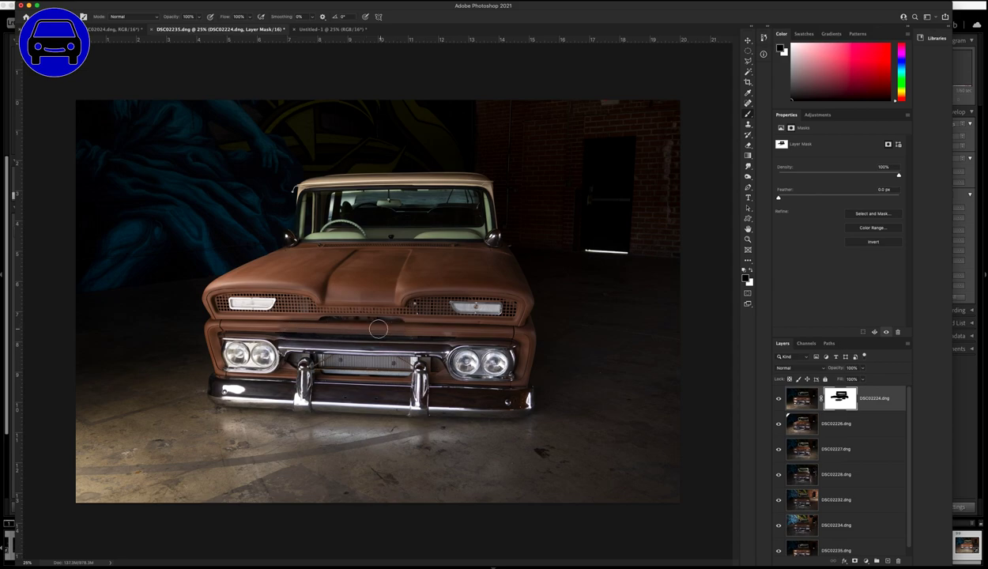
Step: Switch to white and brighten the upper grille and the dark slot above it
click(752, 271)
drag(277, 331, 340, 332)
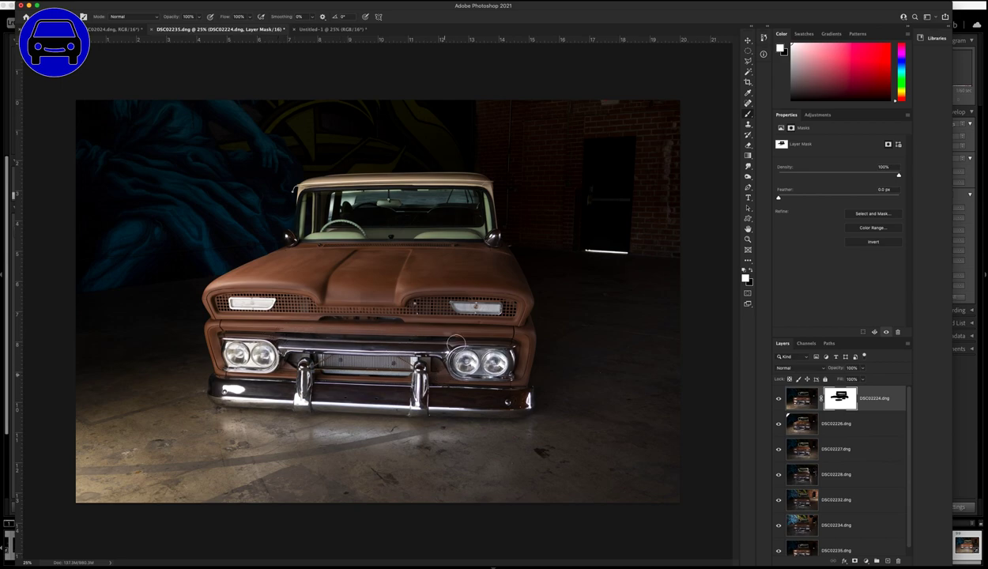
mouse_move(456, 341)
mouse_down()
mouse_move(411, 308)
mouse_move(400, 307)
mouse_move(397, 335)
mouse_up()
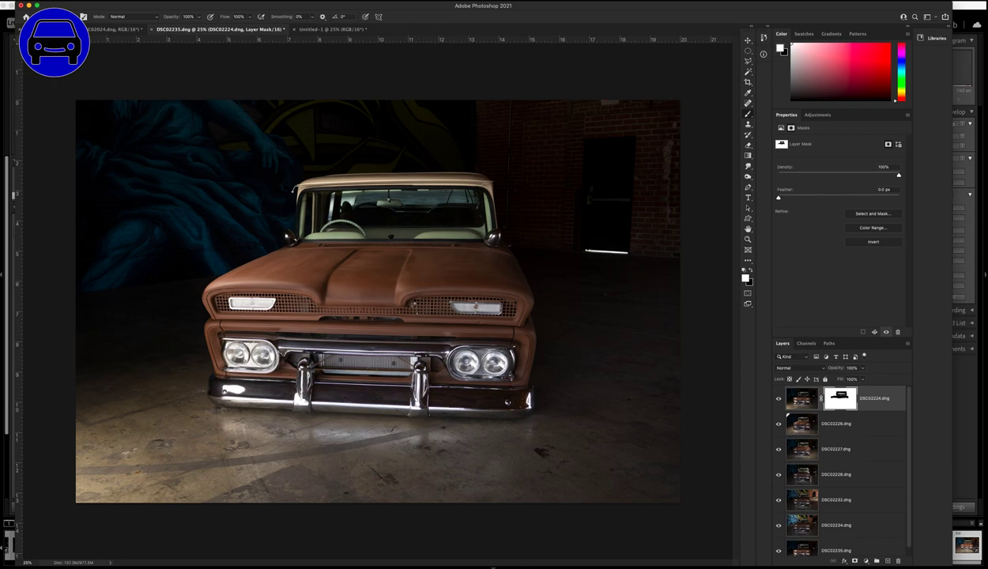
click(79, 16)
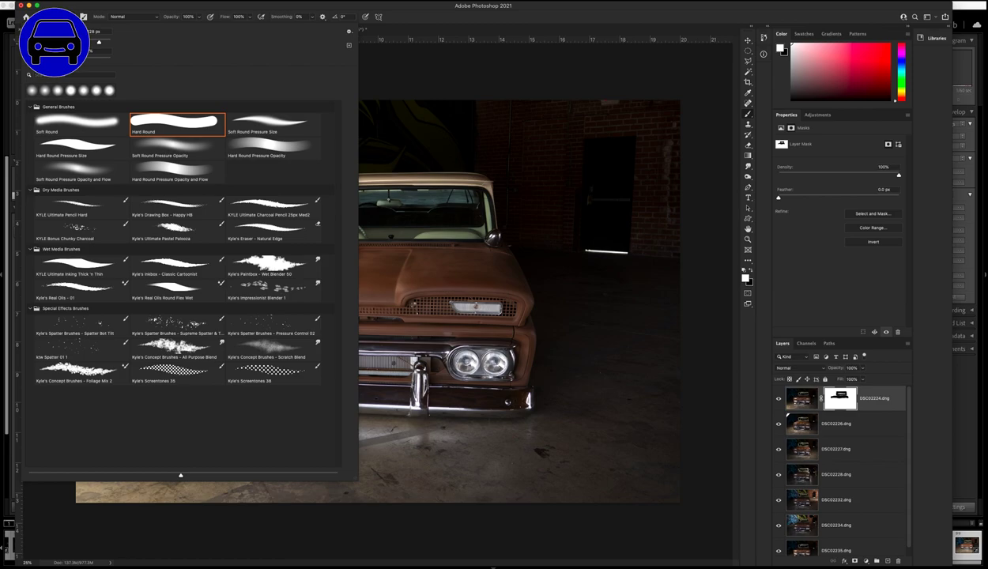
Step: Keep the Hard Round brush and toggle the top frame repeatedly to compare lighting
double_click(154, 130)
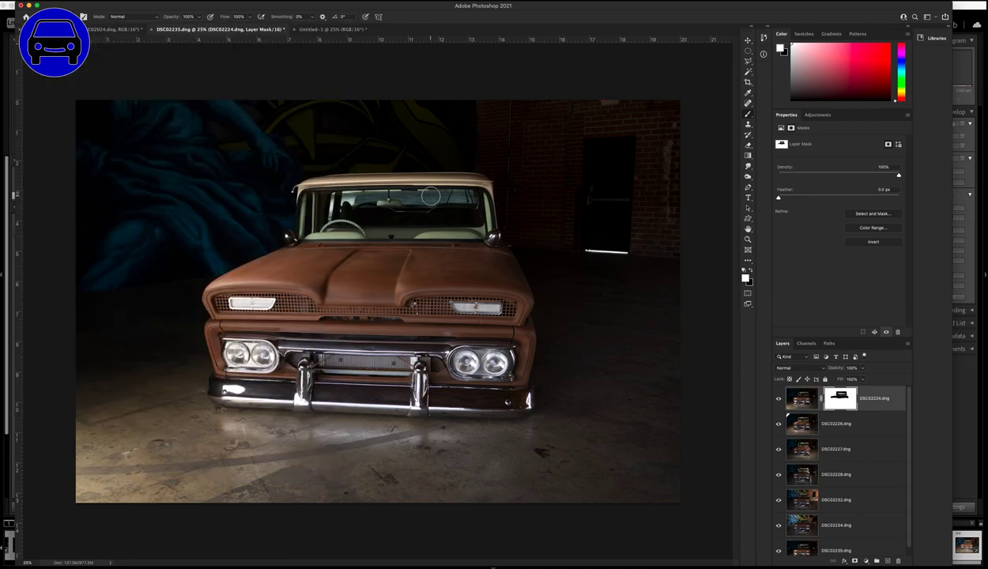
click(778, 400)
click(779, 401)
click(779, 400)
click(779, 401)
click(779, 400)
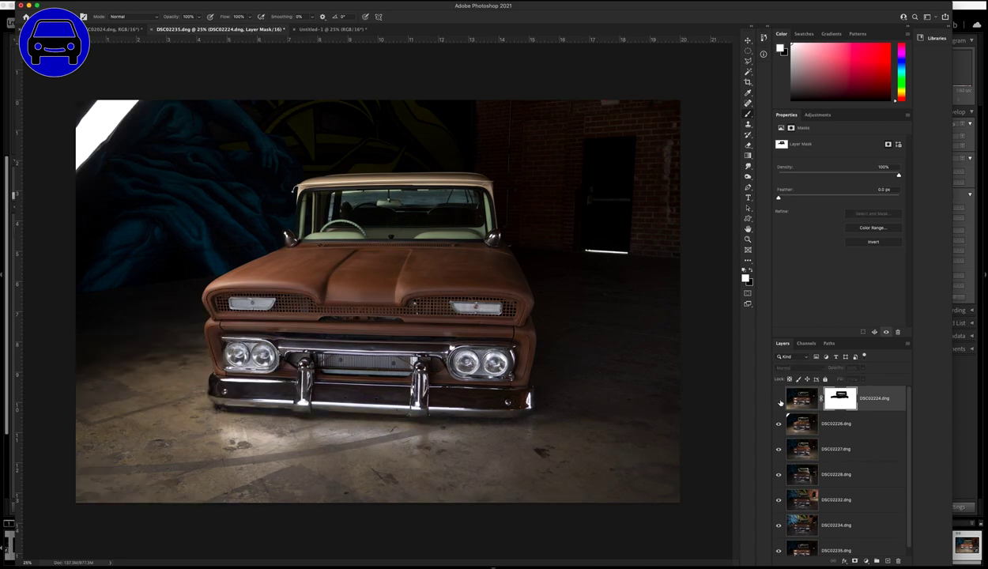
click(779, 401)
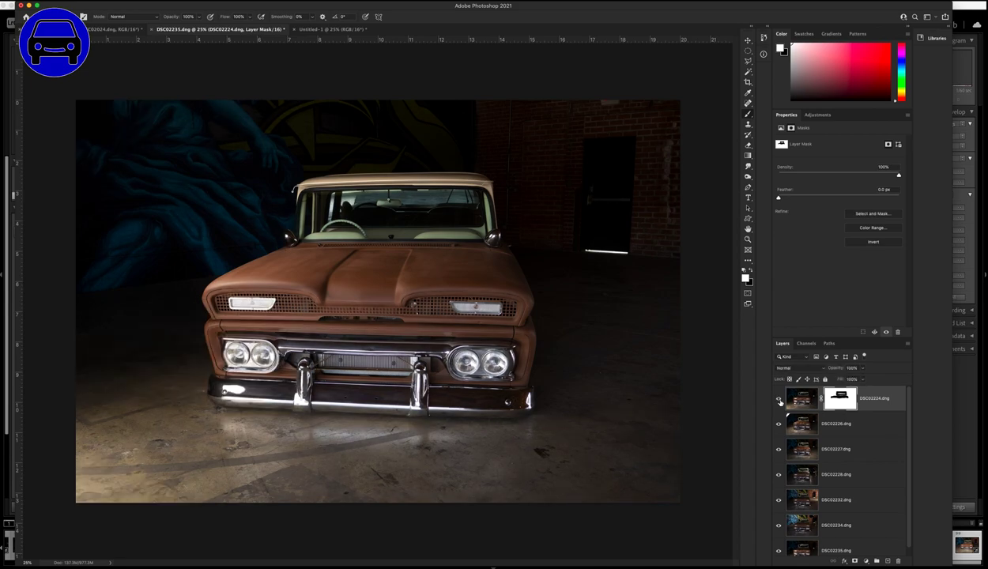
click(779, 401)
click(779, 401)
Step: Paint black over both headlights on the mask, undoing the turn-signal lamp stroke
click(750, 270)
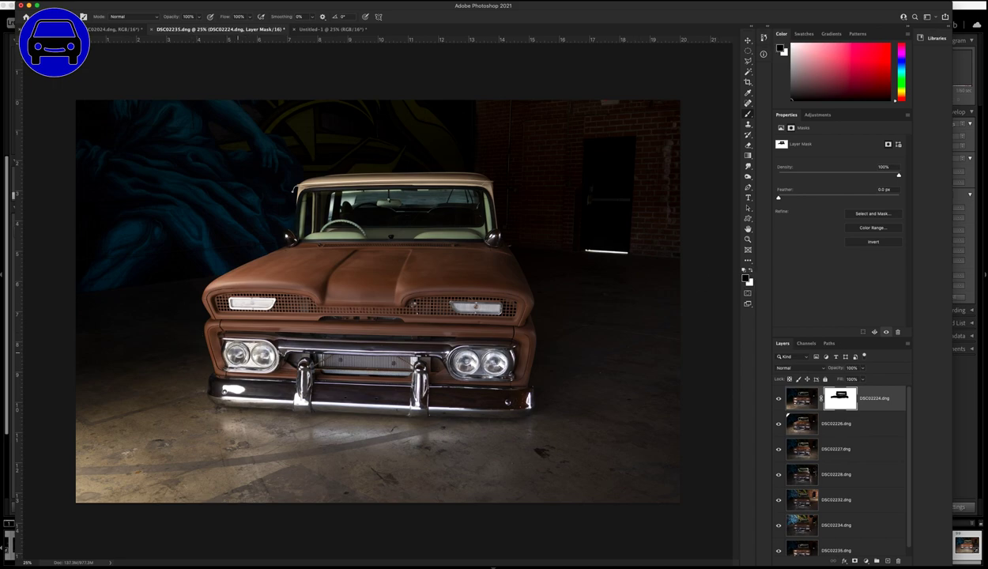
drag(234, 347, 256, 350)
mouse_move(473, 378)
mouse_down()
mouse_move(457, 354)
mouse_move(479, 352)
mouse_up()
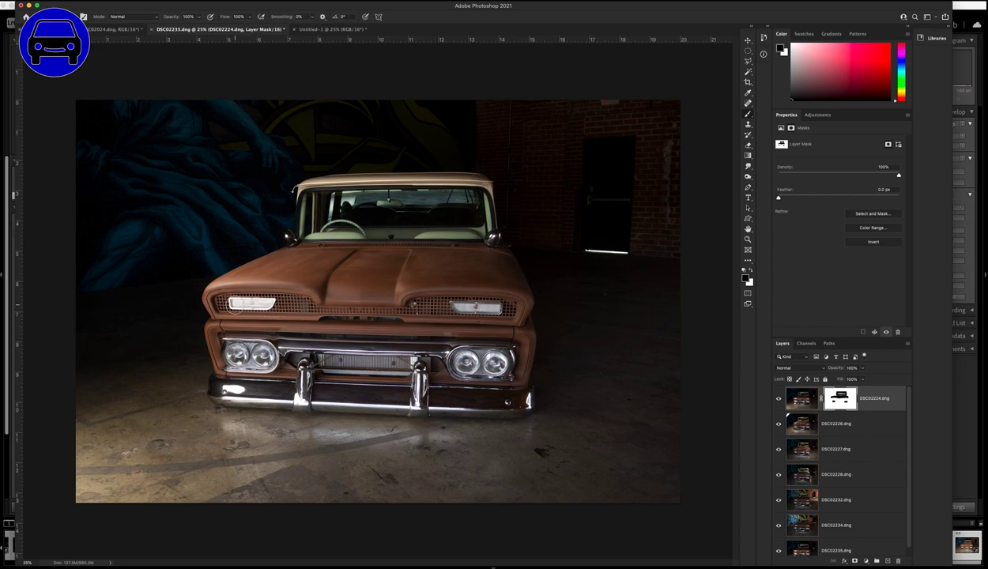
drag(230, 297, 272, 298)
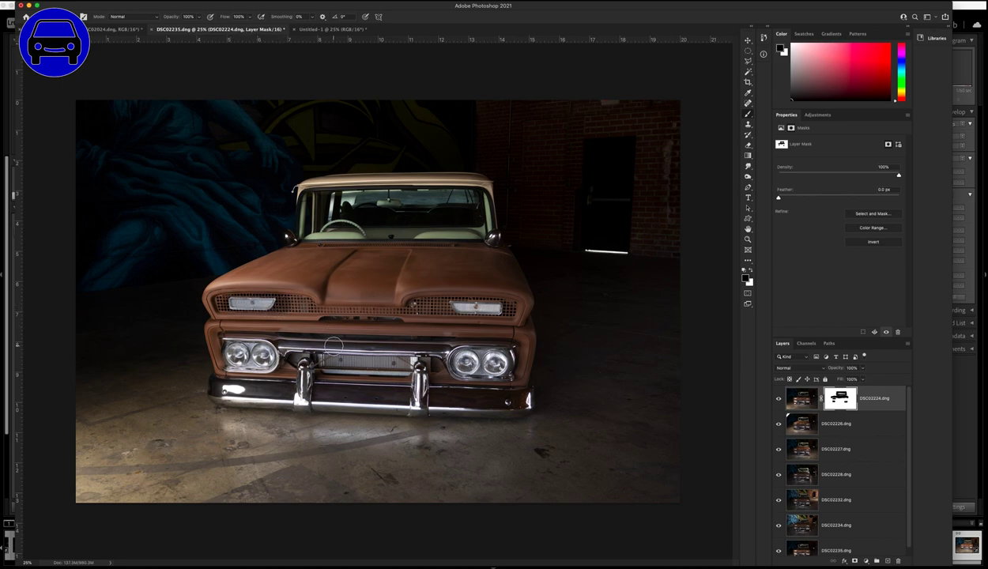
key(super+z)
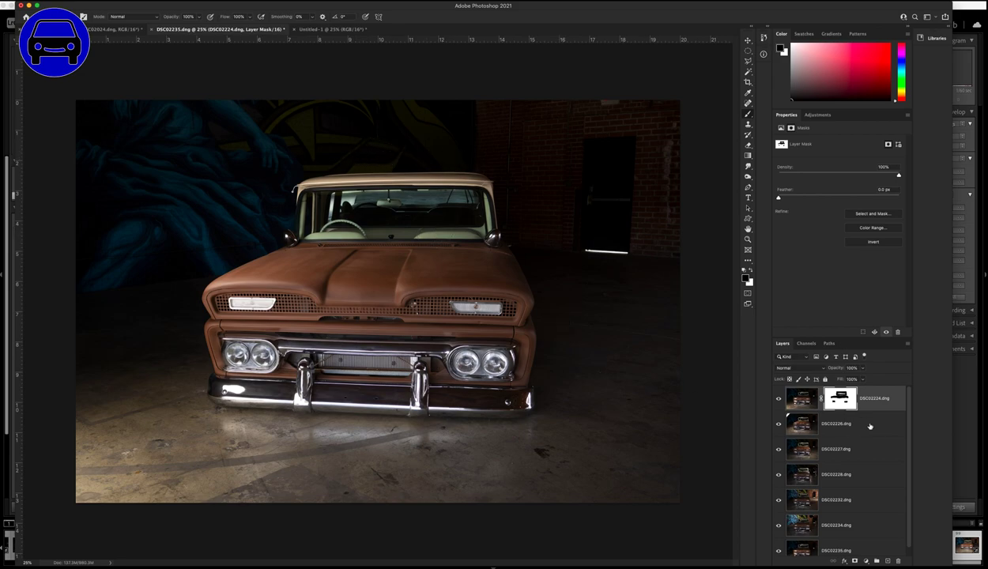
Step: After a quick visibility check, merge DSC02224 with DSC02226 into one layer
click(780, 399)
click(779, 399)
click(867, 434)
right_click(868, 429)
click(896, 456)
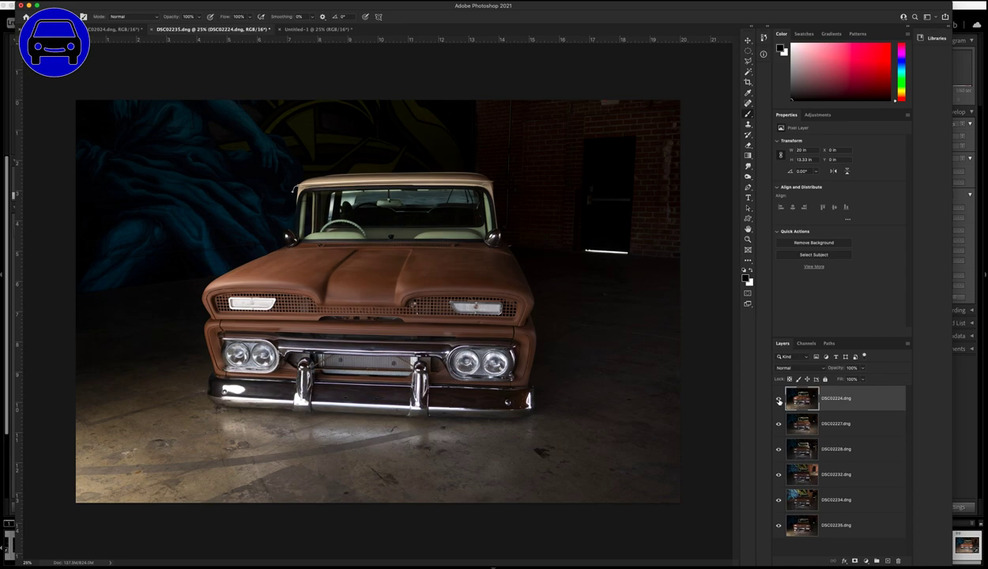
click(778, 402)
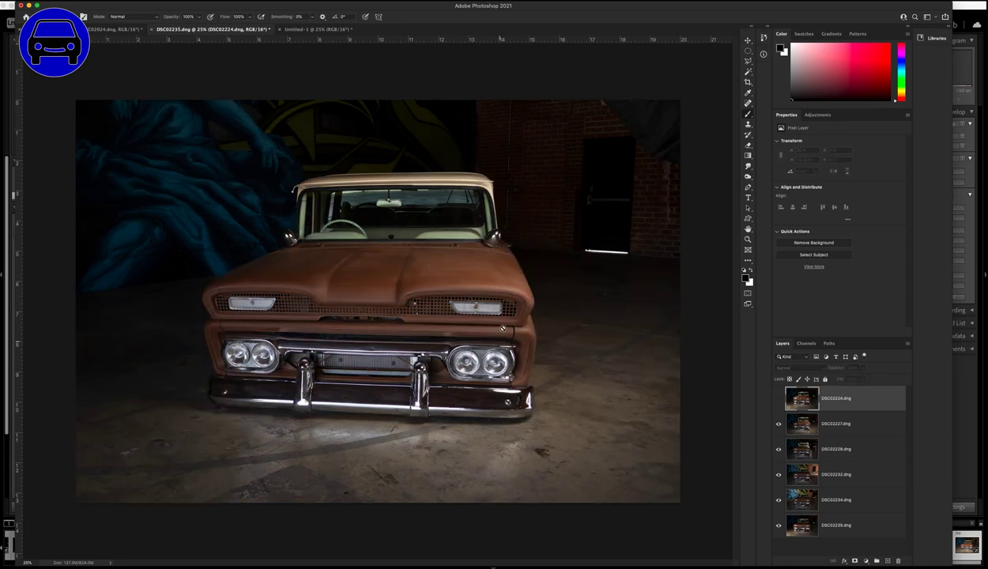
click(778, 402)
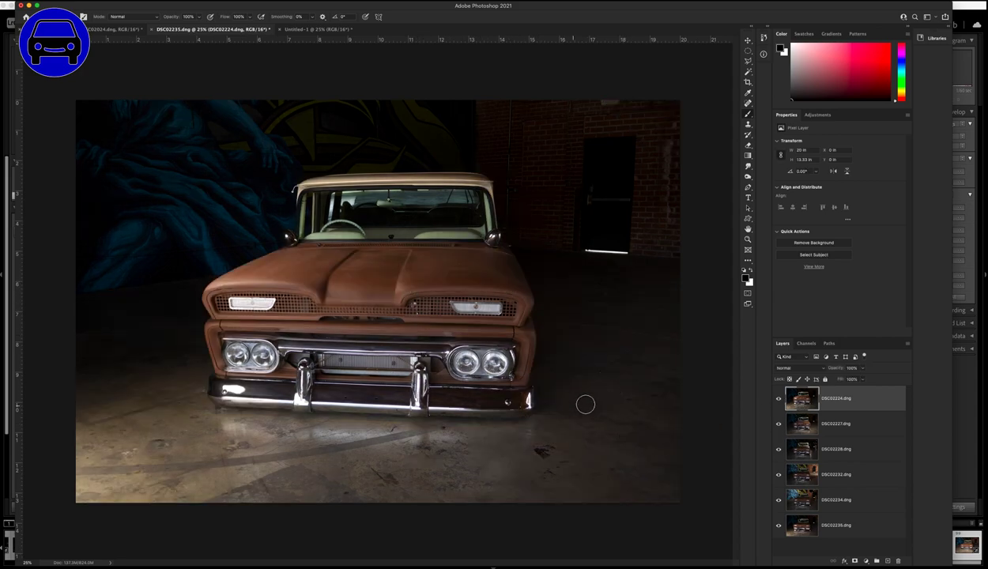
click(779, 399)
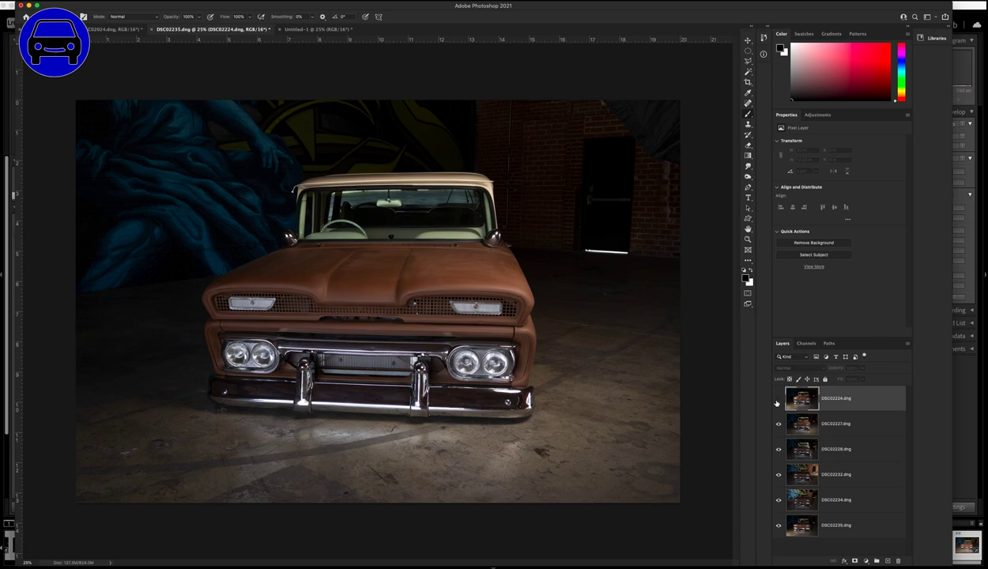
click(778, 401)
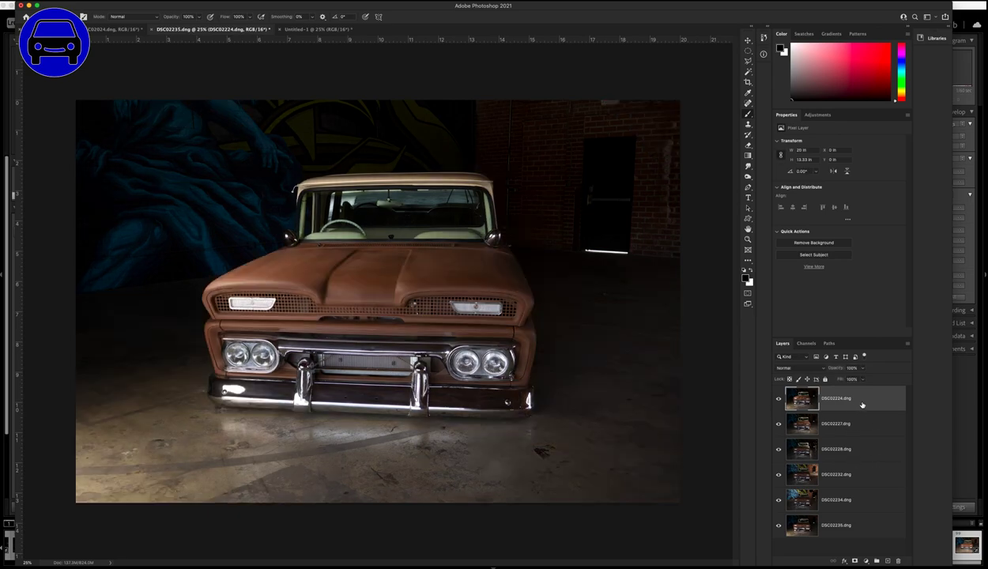
click(855, 561)
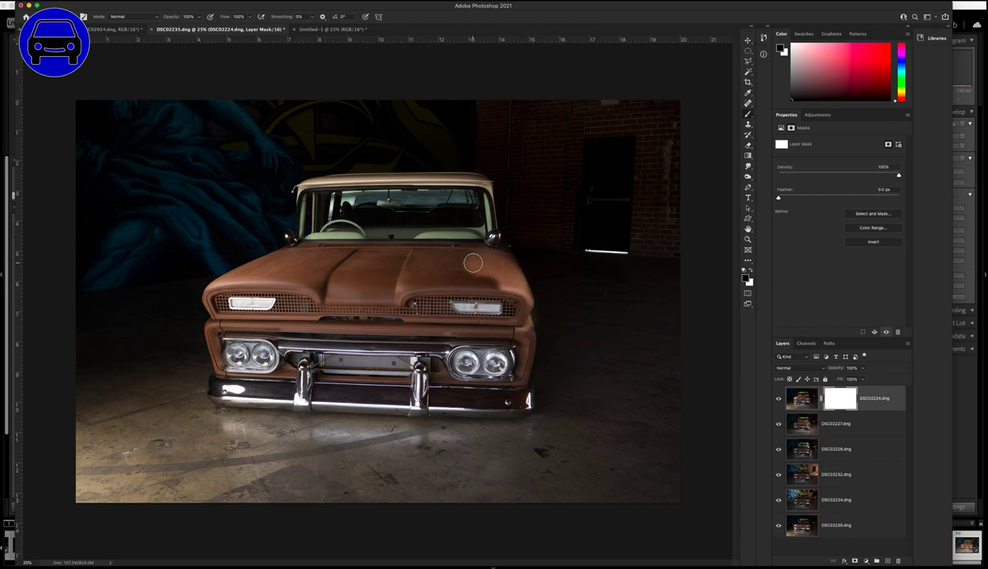
Step: Paint black over the hood and windshield on the new mask, toggling the top layer to compare
mouse_move(452, 258)
mouse_down()
mouse_move(427, 265)
mouse_move(501, 264)
mouse_move(433, 274)
mouse_move(513, 285)
mouse_move(417, 275)
mouse_move(420, 265)
mouse_move(408, 289)
mouse_move(447, 256)
mouse_move(502, 292)
mouse_move(501, 255)
mouse_move(534, 342)
mouse_move(533, 397)
mouse_move(518, 410)
mouse_move(597, 366)
mouse_move(559, 359)
mouse_move(577, 330)
mouse_move(545, 312)
mouse_move(600, 306)
mouse_move(662, 331)
mouse_move(631, 314)
mouse_move(678, 310)
mouse_move(711, 359)
mouse_move(603, 400)
mouse_move(551, 403)
mouse_move(685, 393)
mouse_move(530, 427)
mouse_move(583, 452)
mouse_move(636, 430)
mouse_move(706, 435)
mouse_move(673, 465)
mouse_move(566, 510)
mouse_move(552, 508)
mouse_move(587, 482)
mouse_move(513, 474)
mouse_move(533, 471)
mouse_move(486, 453)
mouse_move(490, 434)
mouse_move(437, 434)
mouse_move(478, 434)
mouse_move(484, 446)
mouse_move(455, 443)
mouse_move(502, 490)
mouse_move(529, 506)
mouse_move(706, 465)
mouse_move(557, 437)
mouse_move(506, 365)
mouse_move(474, 342)
mouse_move(486, 343)
mouse_move(454, 340)
mouse_move(484, 325)
mouse_move(493, 306)
mouse_move(456, 295)
mouse_move(489, 298)
mouse_move(432, 305)
mouse_move(506, 300)
mouse_move(424, 297)
mouse_up()
click(778, 401)
click(778, 401)
mouse_move(470, 210)
mouse_down()
mouse_move(470, 226)
mouse_move(423, 225)
mouse_move(478, 229)
mouse_up()
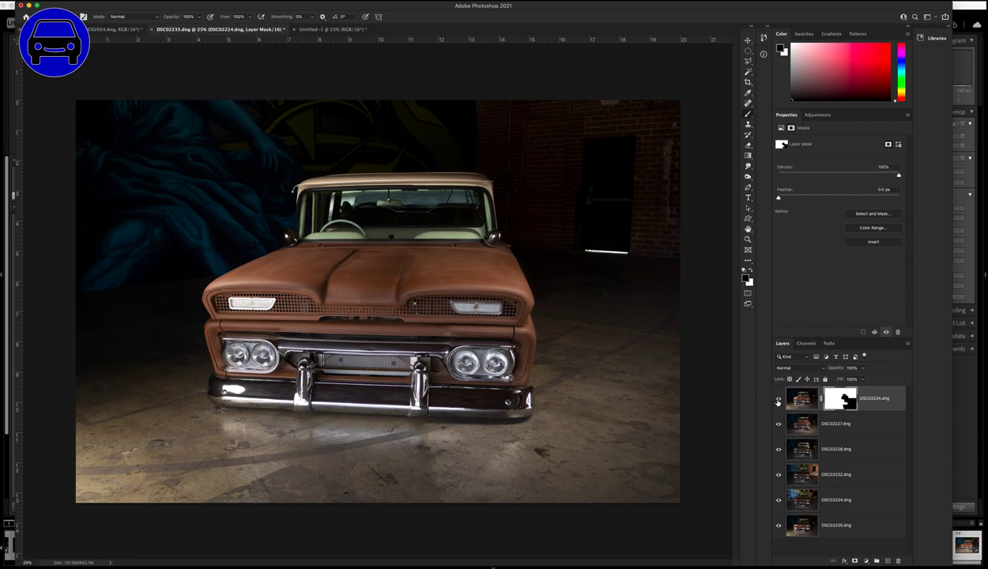
click(778, 401)
click(778, 402)
click(778, 402)
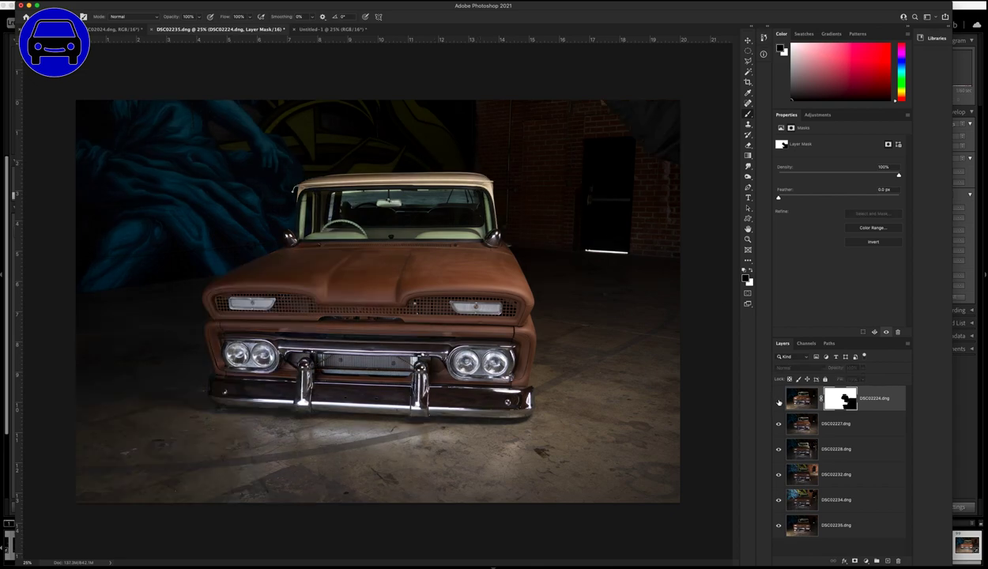
click(778, 402)
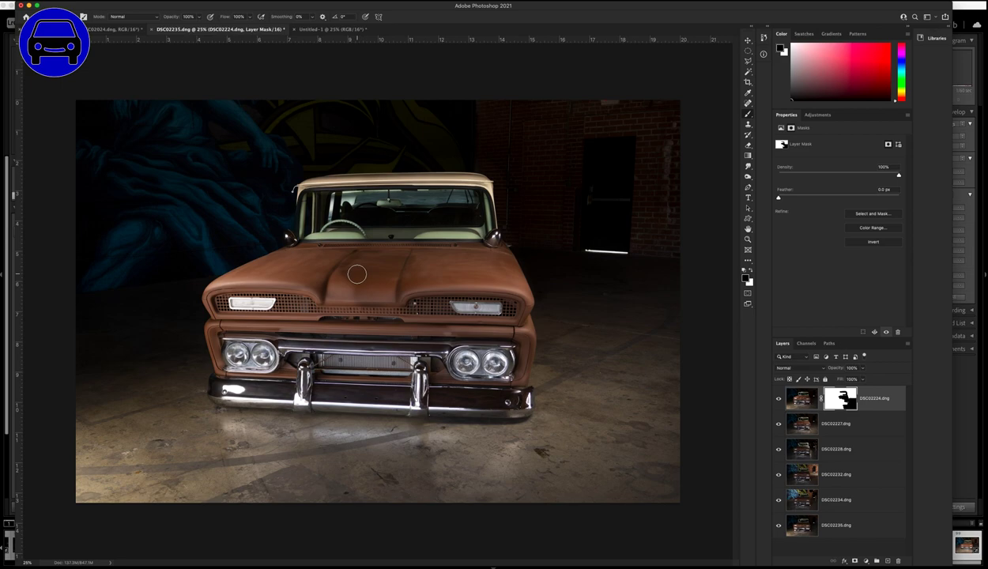
Step: Set white as the painting colour and toggle the top layer several times to compare lighting
key(x)
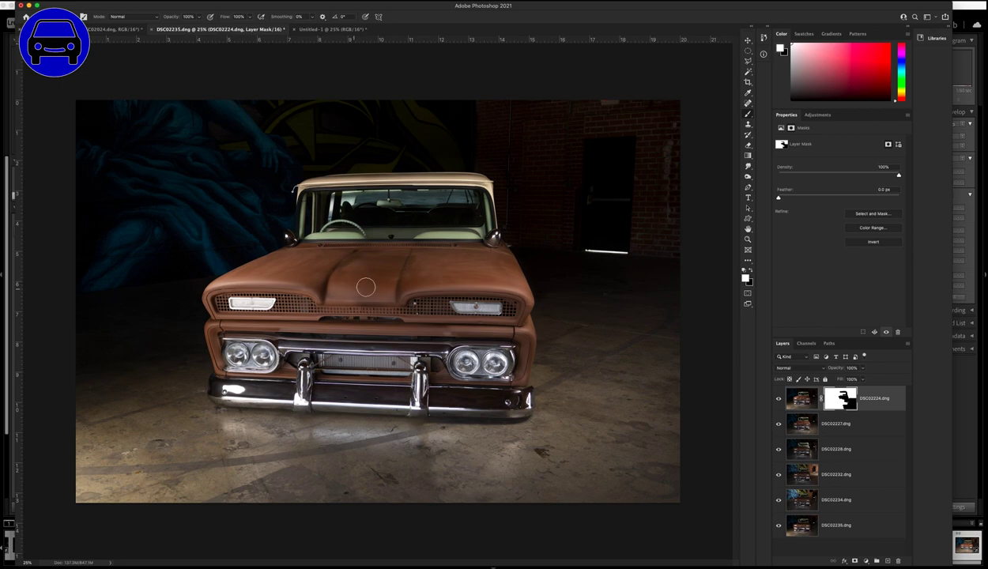
key(x)
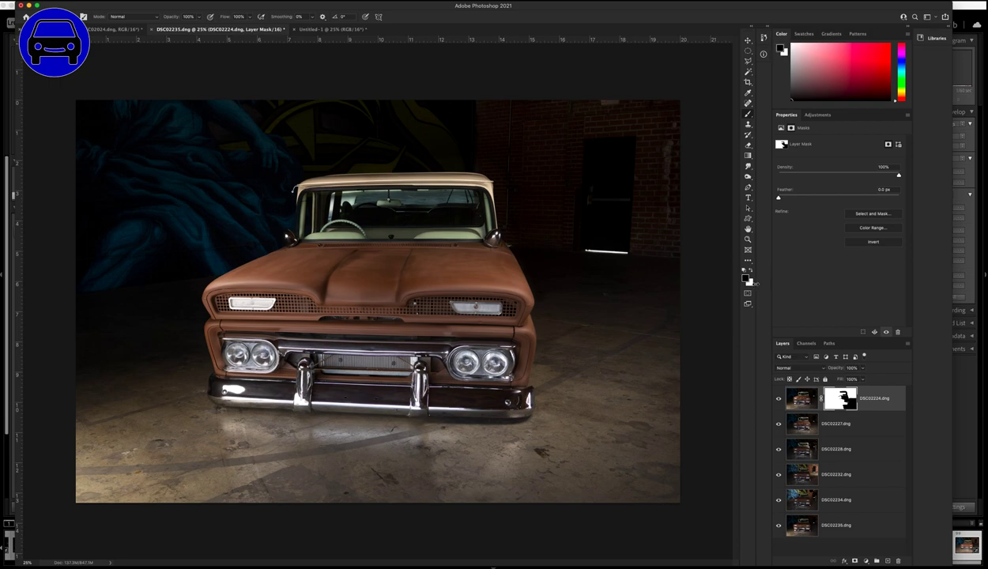
key(x)
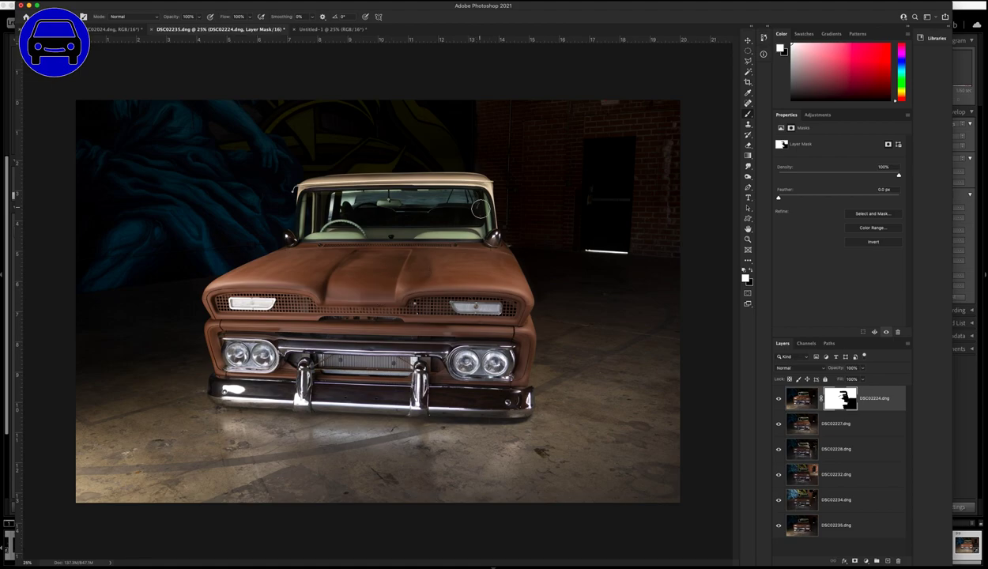
click(778, 398)
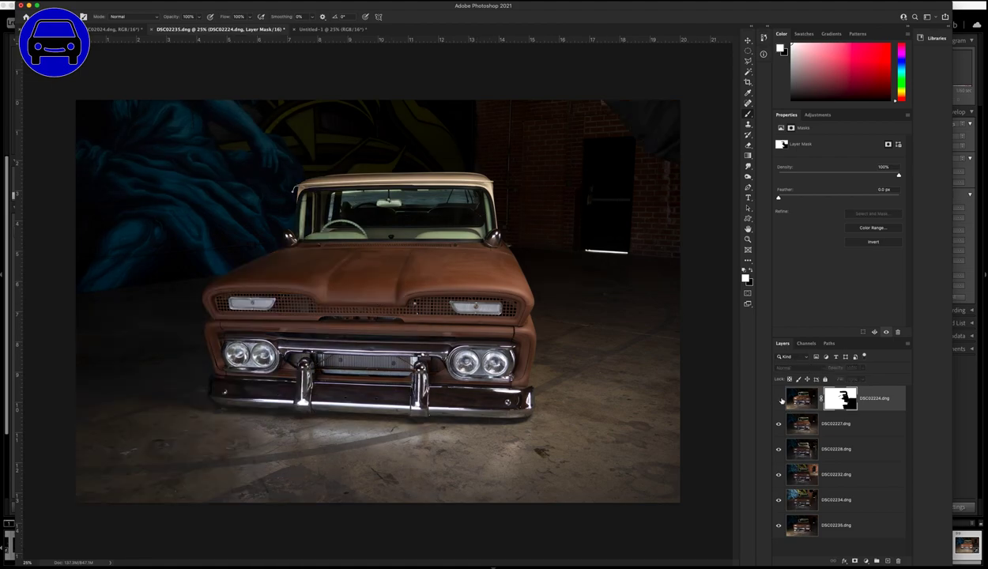
click(779, 399)
click(779, 399)
click(778, 400)
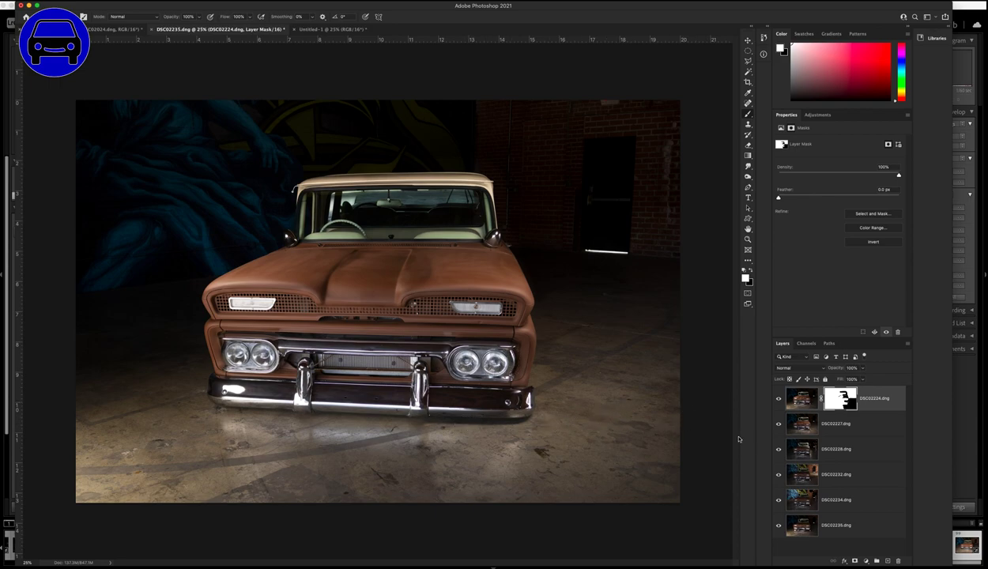
click(781, 401)
click(779, 401)
Step: Merge DSC02224 with DSC02227 using Merge Layers
click(841, 413)
right_click(862, 424)
click(890, 458)
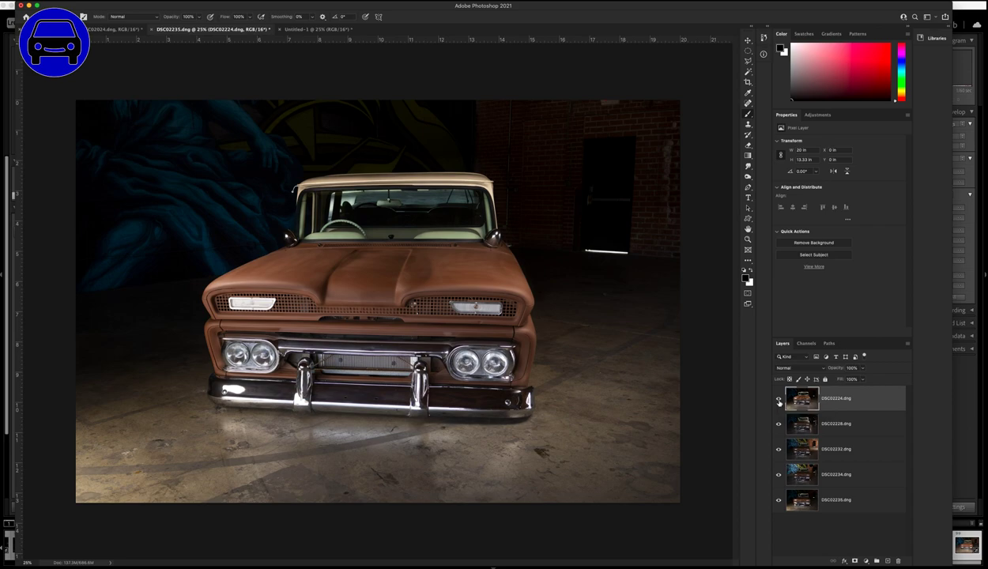
Step: Compare the merged layer with the frames below and add a white layer mask to DSC02224
click(779, 400)
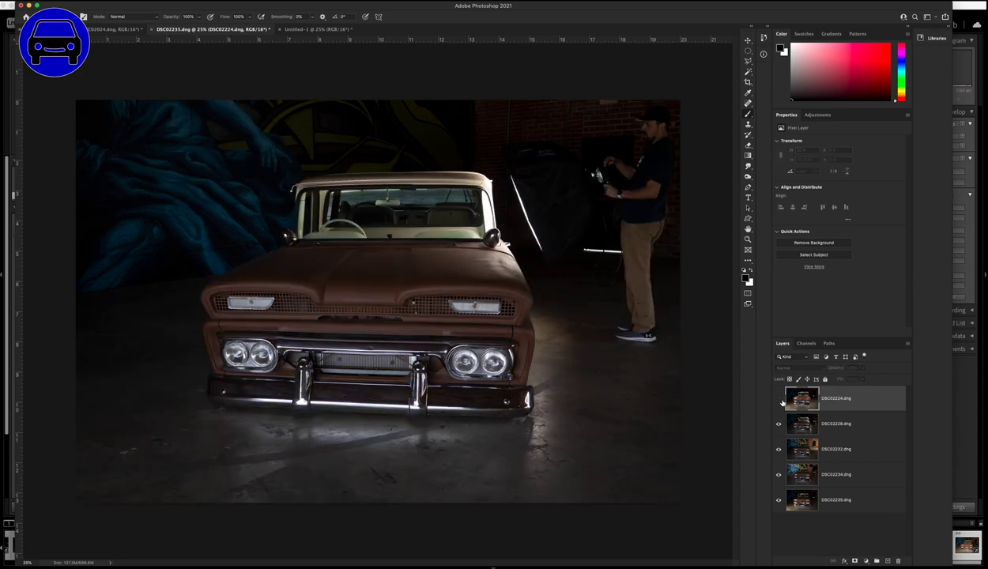
click(781, 400)
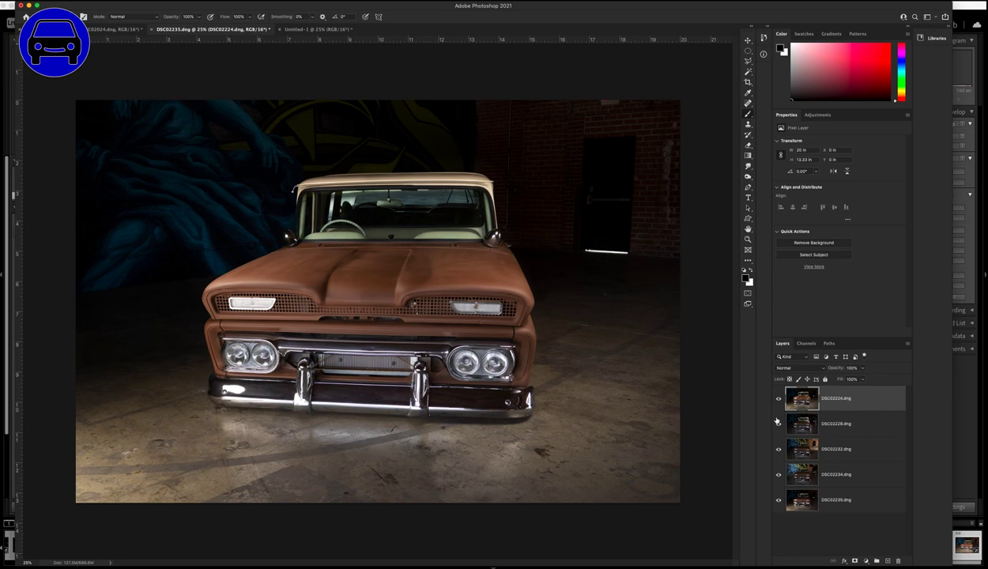
click(856, 561)
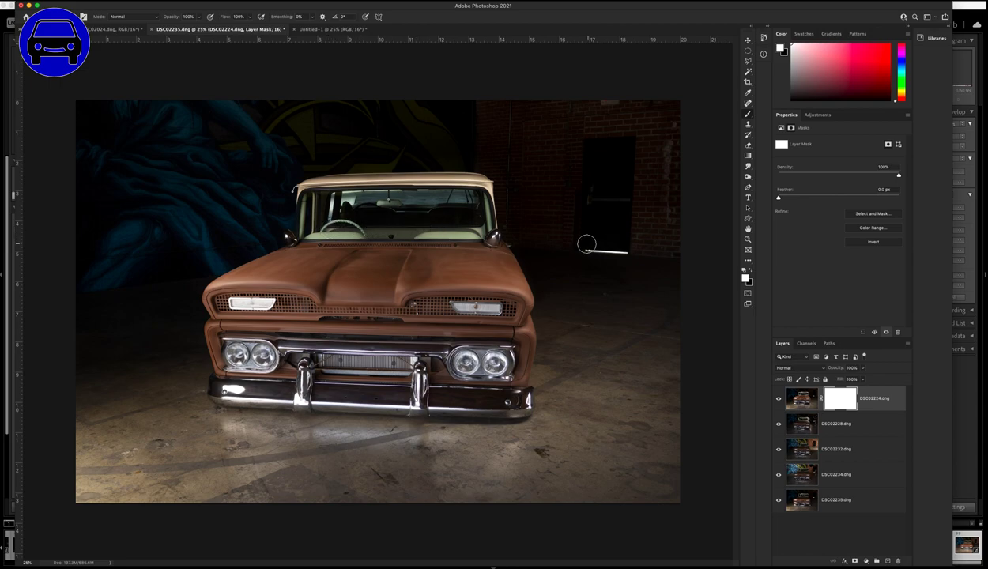
Step: Paint a black band across the windshield on the mask, then switch back to white
key(x)
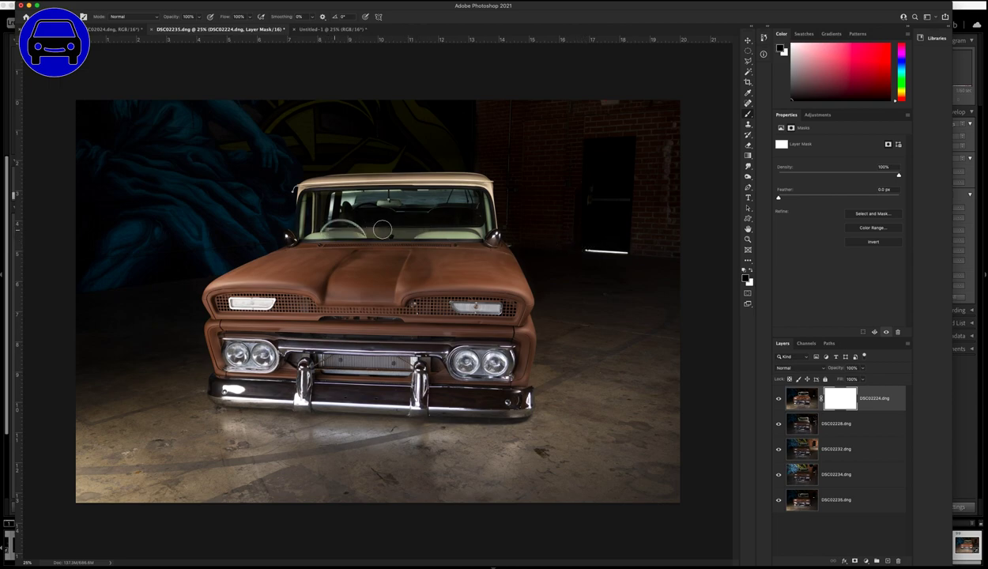
mouse_move(383, 229)
mouse_down()
mouse_move(472, 219)
mouse_move(473, 200)
mouse_move(336, 192)
mouse_move(314, 212)
mouse_move(321, 223)
mouse_up()
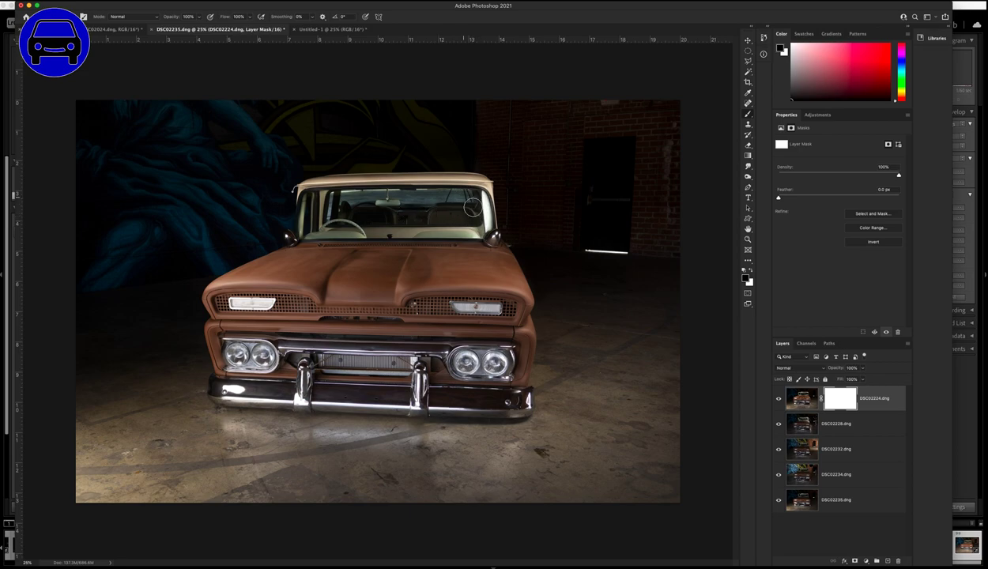
mouse_move(472, 208)
mouse_down()
mouse_move(447, 189)
mouse_move(370, 191)
mouse_move(314, 213)
mouse_up()
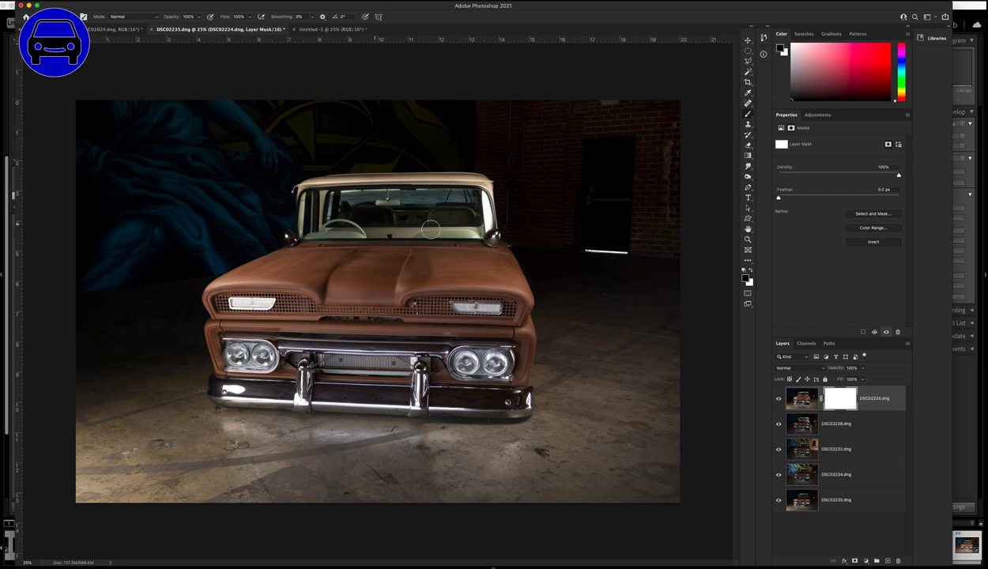
mouse_move(431, 229)
mouse_down()
mouse_move(453, 219)
mouse_move(411, 220)
mouse_move(421, 219)
mouse_up()
key(x)
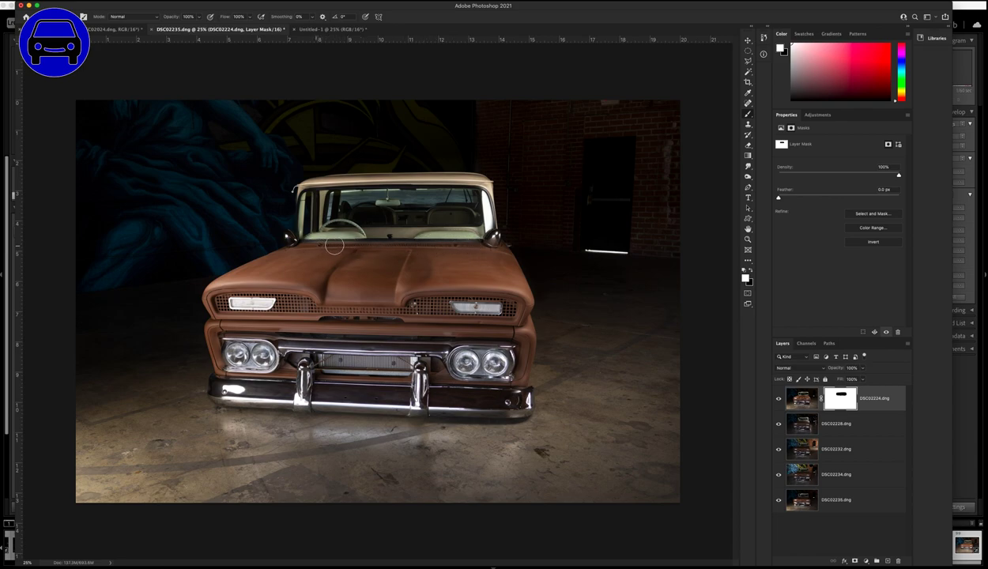
Step: Zoom in, size the brush to about 184 px, and mask the dashboard panel beside the knob
scroll(392, 237, up, 5)
scroll(401, 233, up, 3)
scroll(401, 234, down, 3)
scroll(403, 241, up, 2)
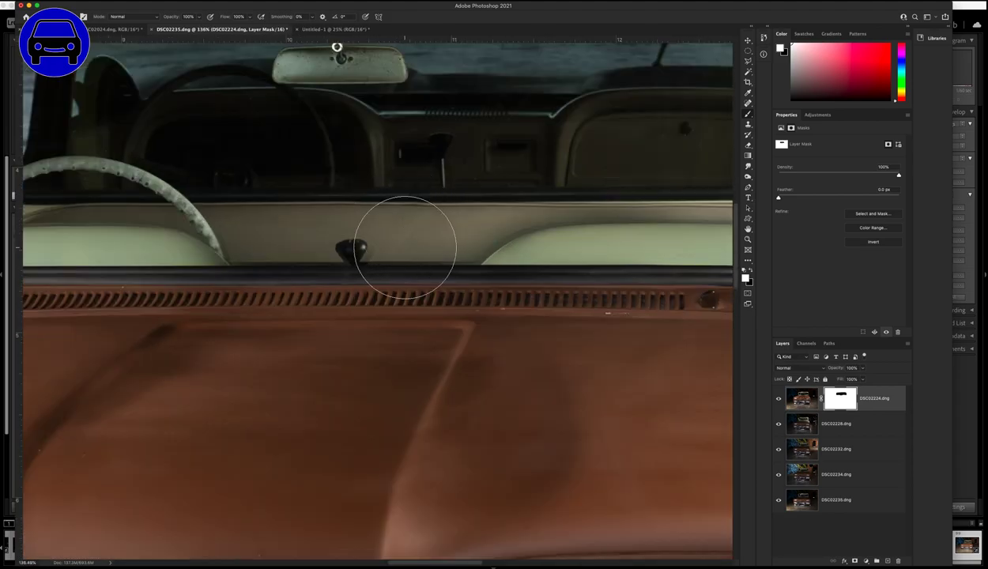
mouse_move(423, 253)
mouse_down()
mouse_move(396, 365)
mouse_move(379, 375)
mouse_move(371, 367)
mouse_up()
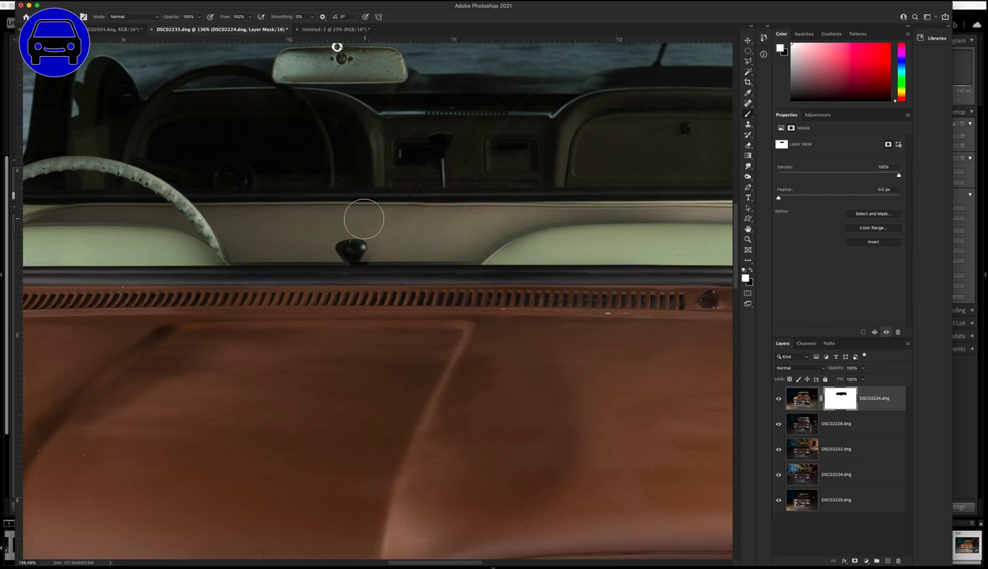
drag(364, 219, 376, 217)
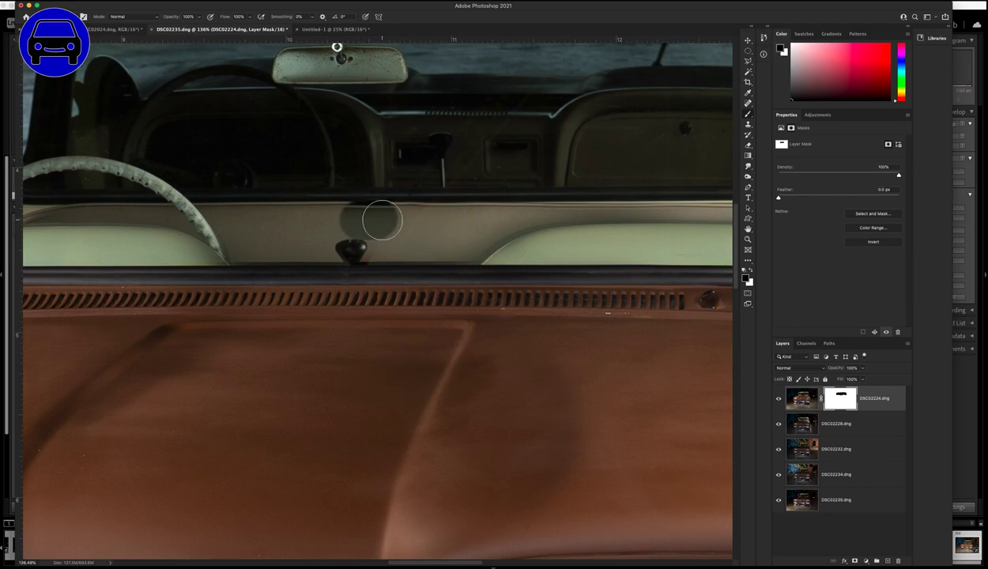
key(super+z)
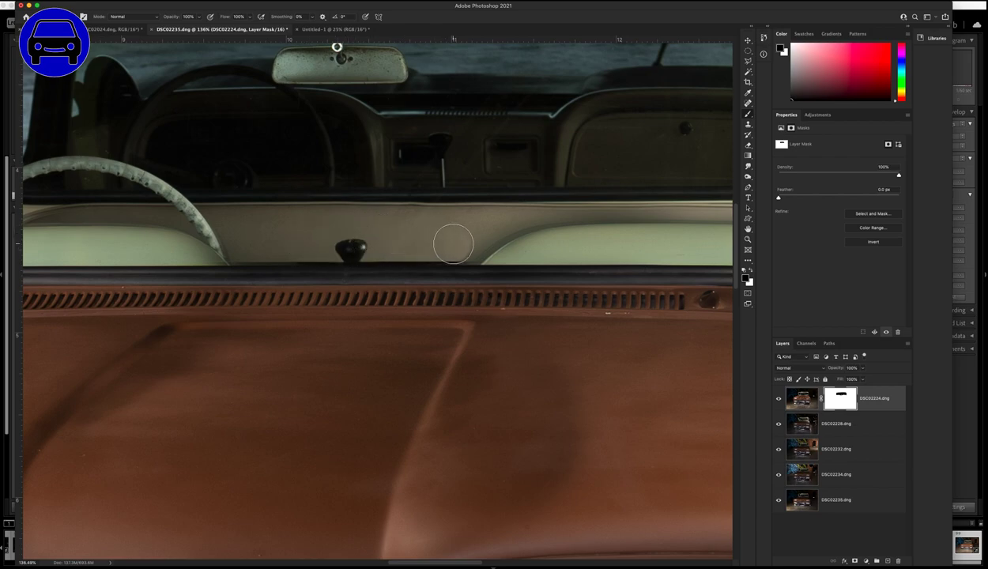
mouse_move(499, 238)
mouse_down()
mouse_move(566, 239)
mouse_move(471, 229)
mouse_move(696, 234)
mouse_move(632, 243)
mouse_move(441, 238)
mouse_move(439, 253)
mouse_move(369, 273)
mouse_move(425, 251)
mouse_move(565, 243)
mouse_move(616, 245)
mouse_move(689, 267)
mouse_move(621, 249)
mouse_move(656, 253)
mouse_move(633, 246)
mouse_move(696, 269)
mouse_move(618, 246)
mouse_move(504, 244)
mouse_move(392, 261)
mouse_up()
Step: Switch to white and refine the mask along the left door pillar and around the steering wheel
scroll(566, 235, right, 5)
scroll(642, 230, right, 1)
scroll(643, 230, right, 4)
key(x)
scroll(412, 253, left, 5)
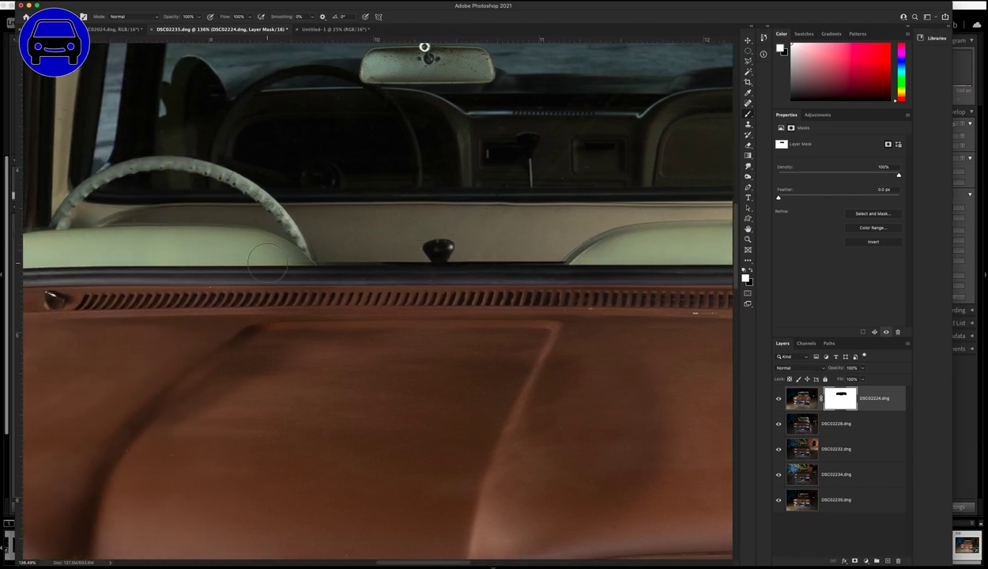
scroll(231, 206, left, 5)
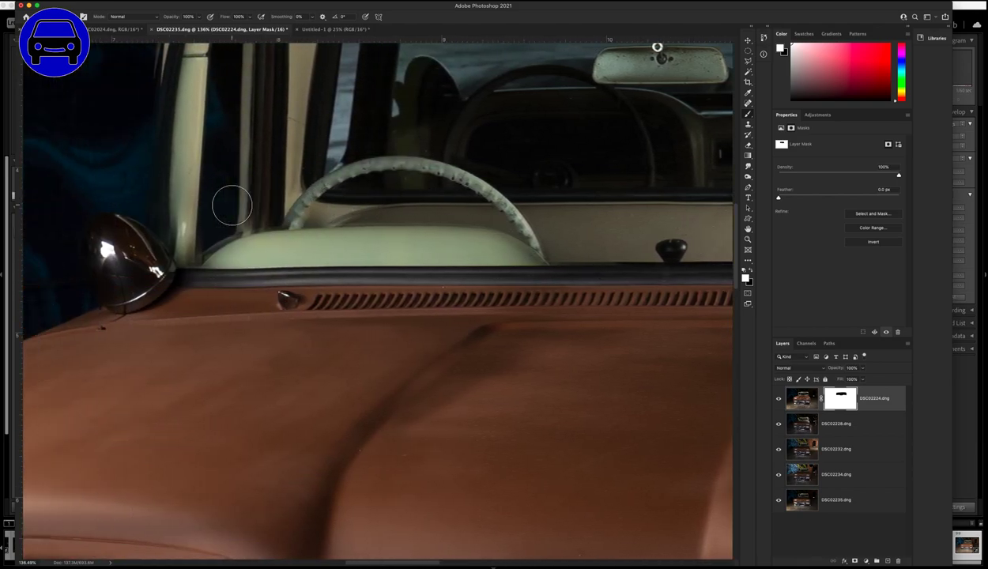
mouse_move(231, 206)
mouse_down()
mouse_move(207, 249)
mouse_move(262, 215)
mouse_move(249, 212)
mouse_move(247, 147)
mouse_move(248, 197)
mouse_move(254, 165)
mouse_up()
scroll(253, 165, up, 4)
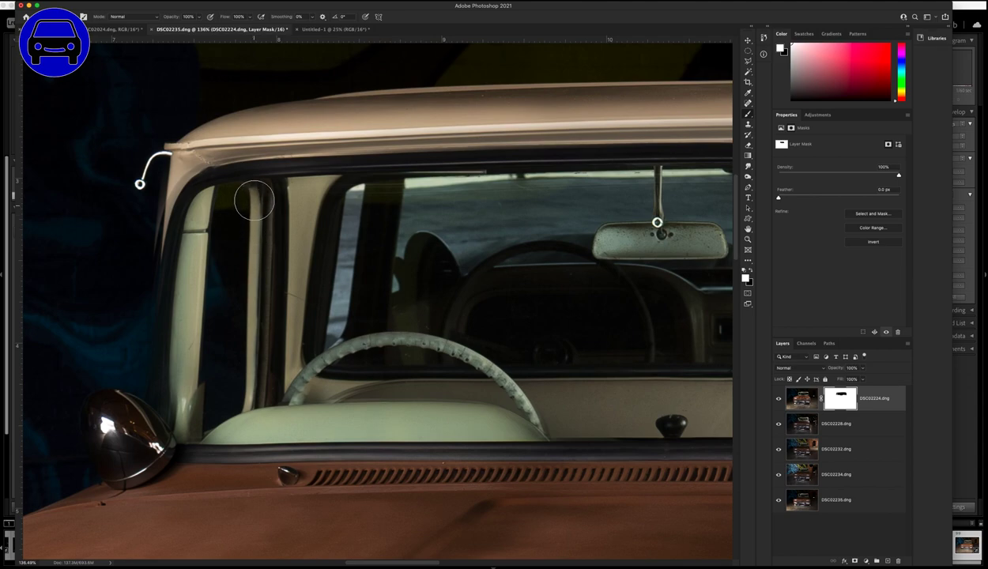
scroll(251, 262, down, 2)
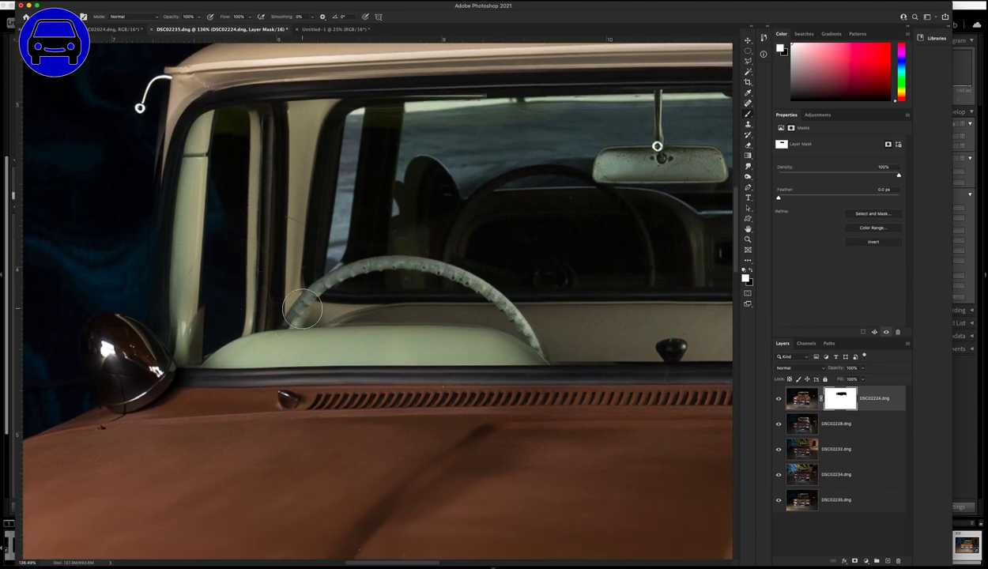
drag(303, 309, 300, 304)
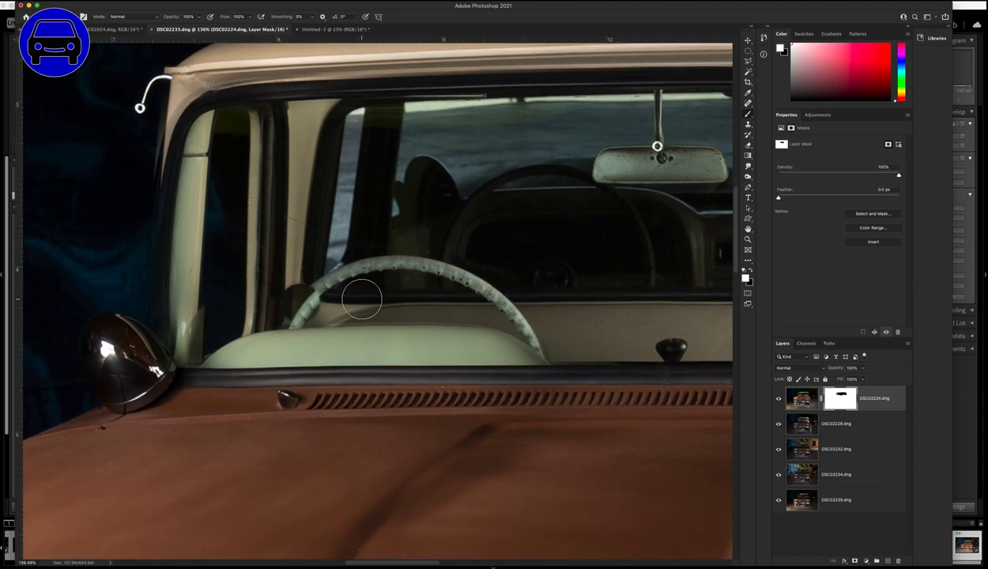
drag(362, 299, 357, 295)
key(h)
drag(413, 286, 258, 230)
Step: Zoom in on the steering wheel and dashboard and paint a final stroke to finish the cab blend
key(h)
scroll(297, 212, up, 10)
scroll(297, 212, down, 5)
key(h)
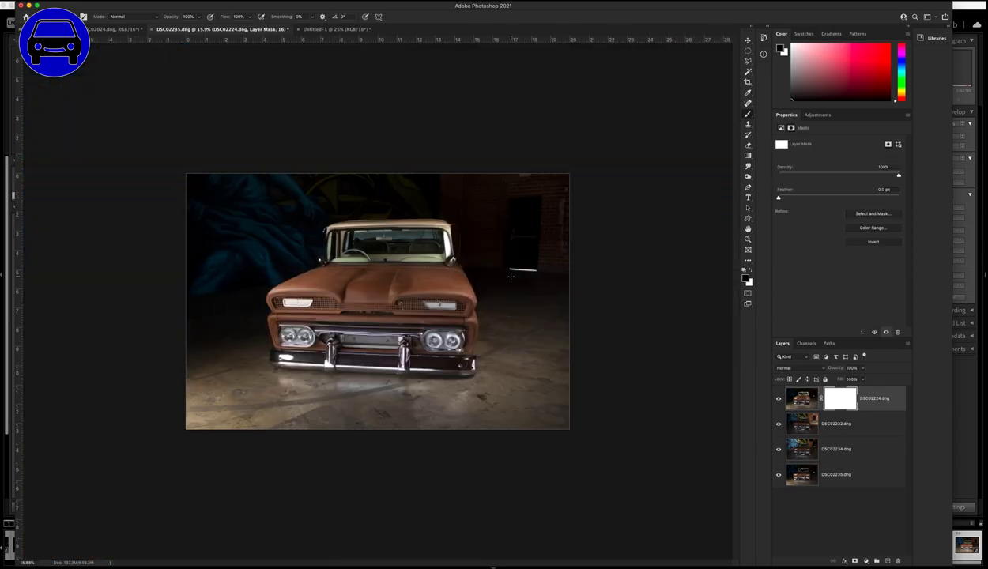
drag(511, 276, 547, 357)
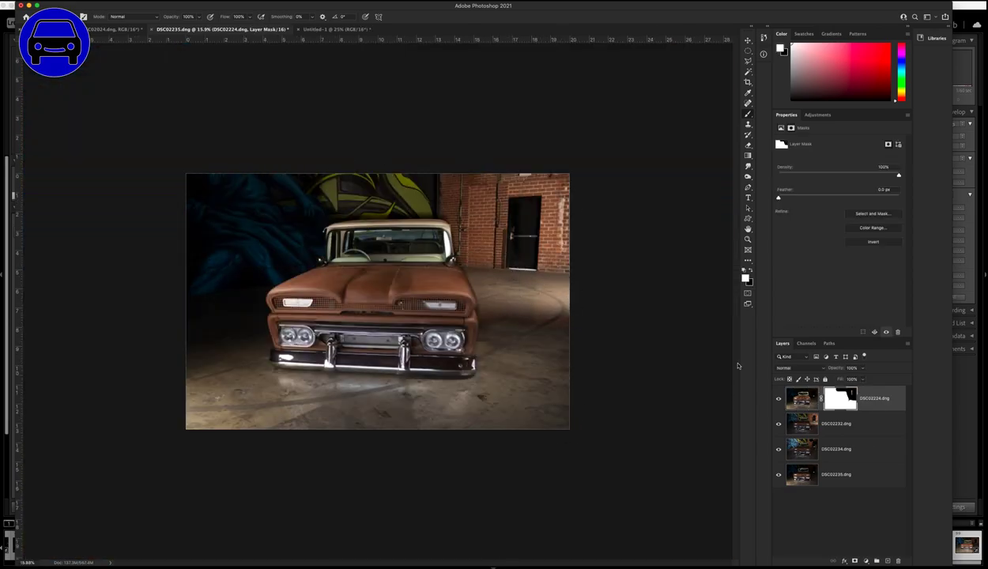
scroll(408, 247, up, 4)
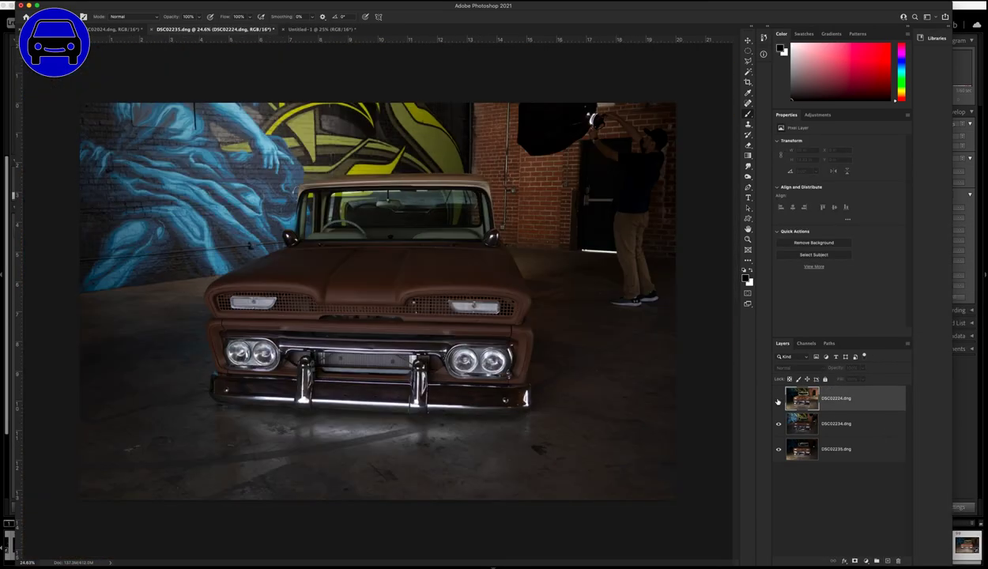